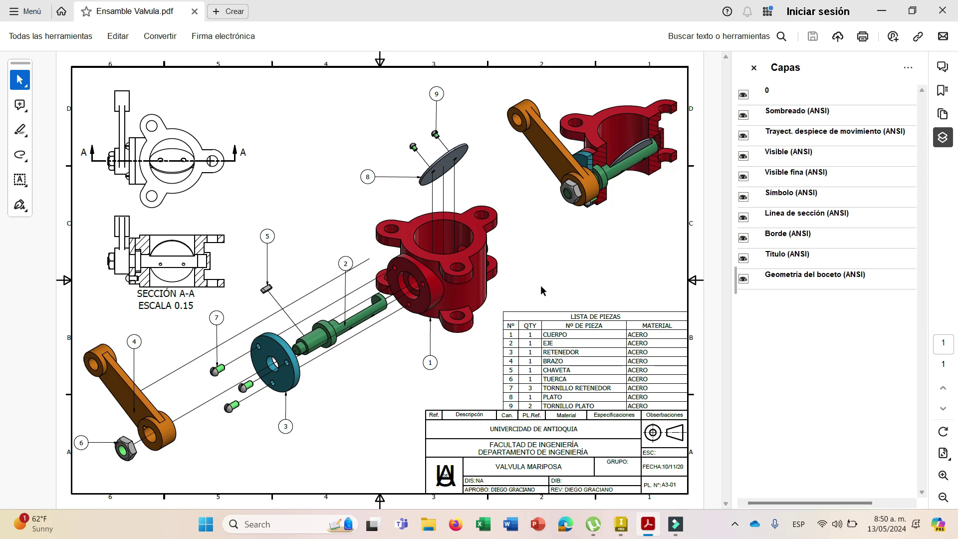
# - Switch to Inventor and create a new presentation from the metric Standard (mm).ipn template
pyautogui.click(622, 525)
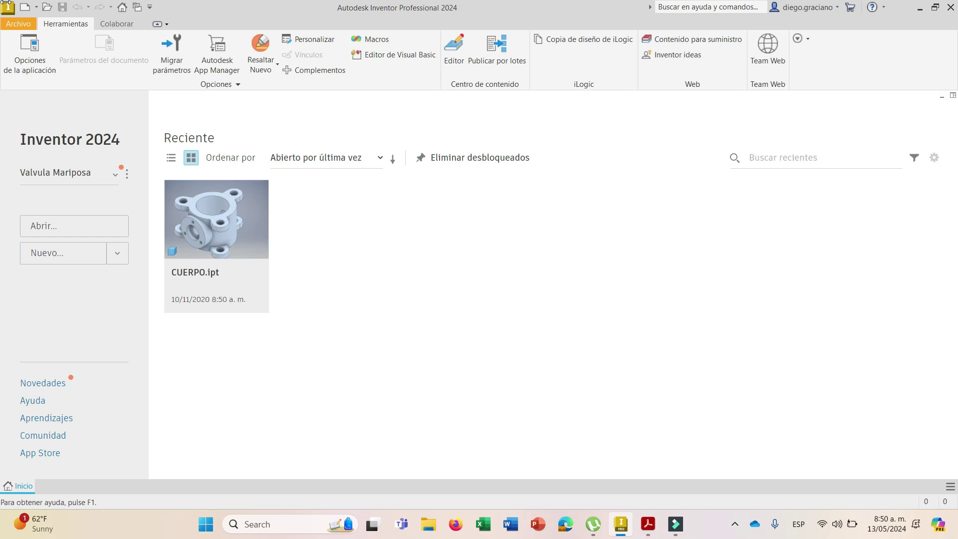
pyautogui.click(27, 11)
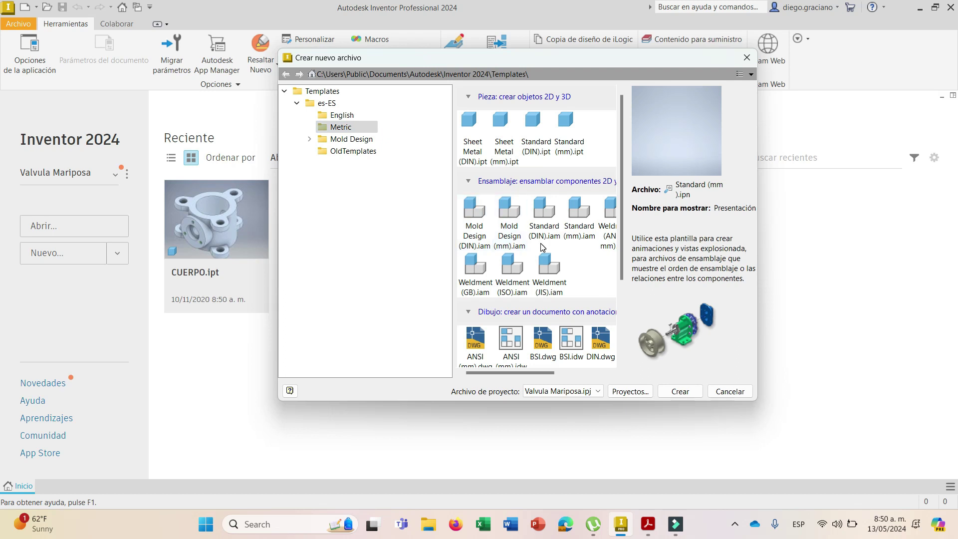
pyautogui.scroll(-3, 578, 256)
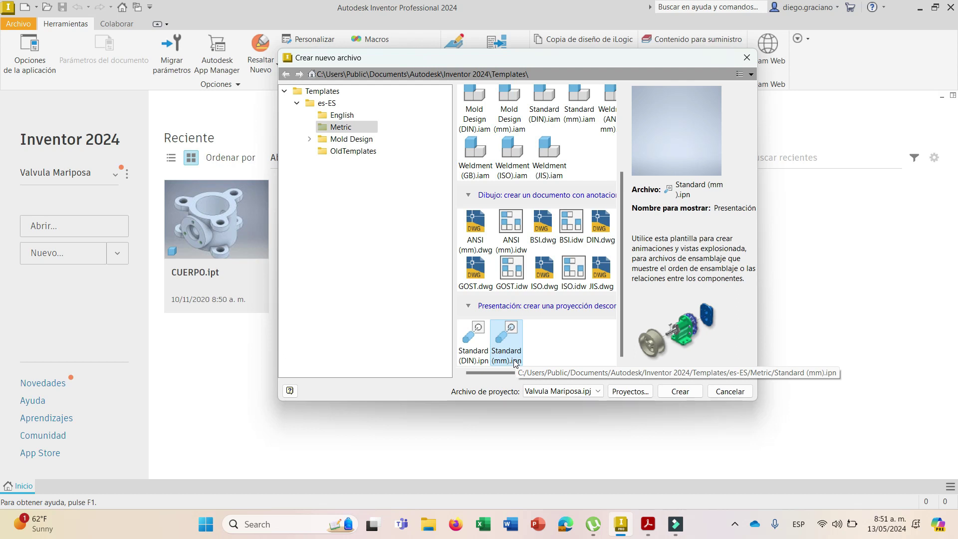
pyautogui.doubleClick(507, 343)
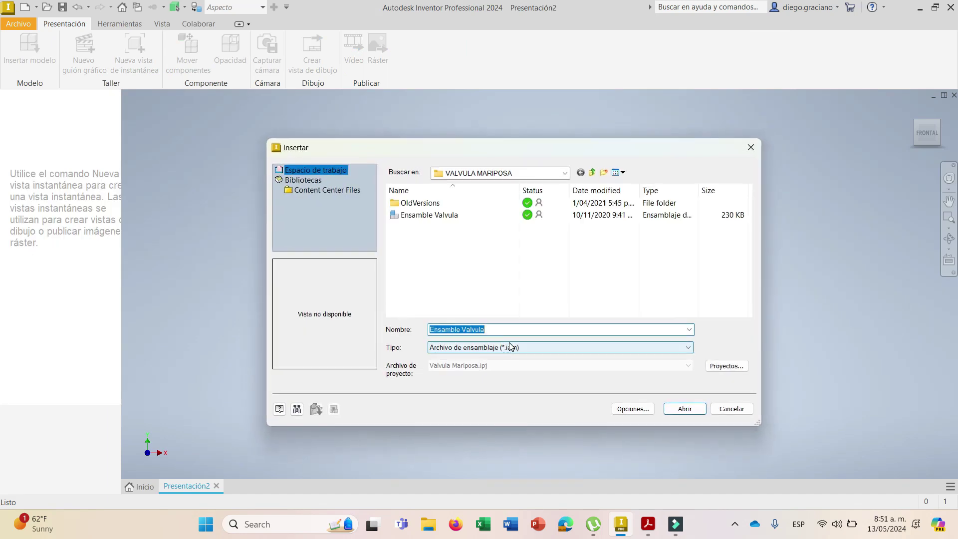
# - Insert the Ensamble Valvula assembly as the presentation's model
pyautogui.moveTo(547, 149); pyautogui.dragTo(492, 112)
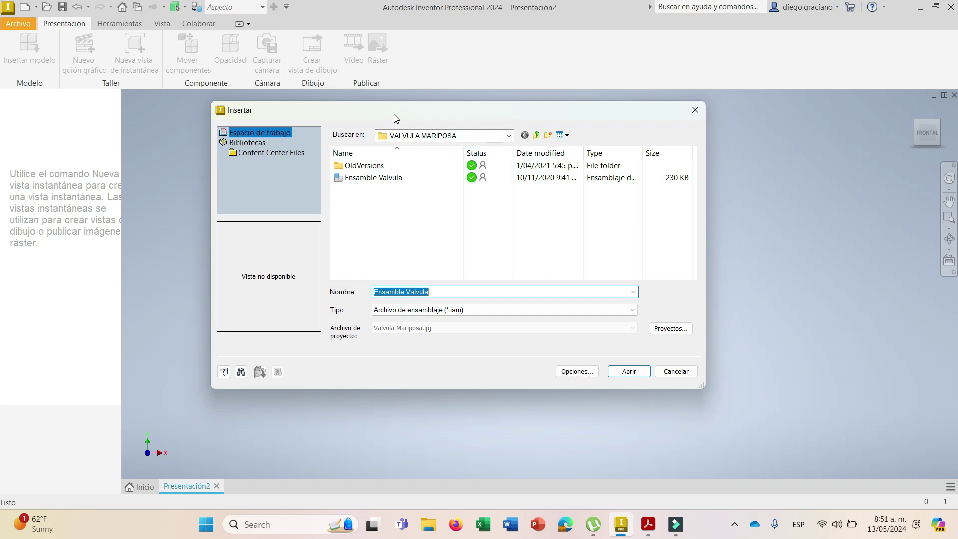
pyautogui.click(362, 179)
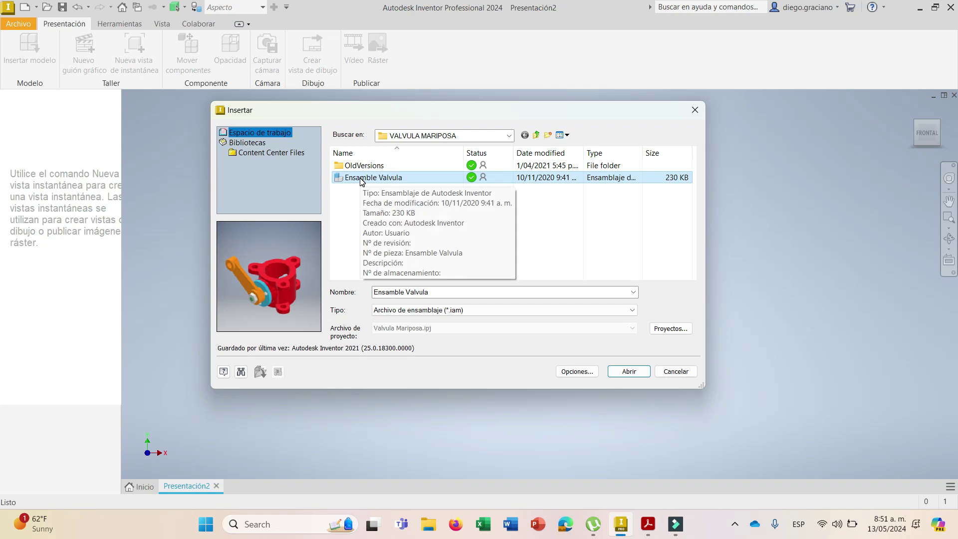
pyautogui.click(627, 370)
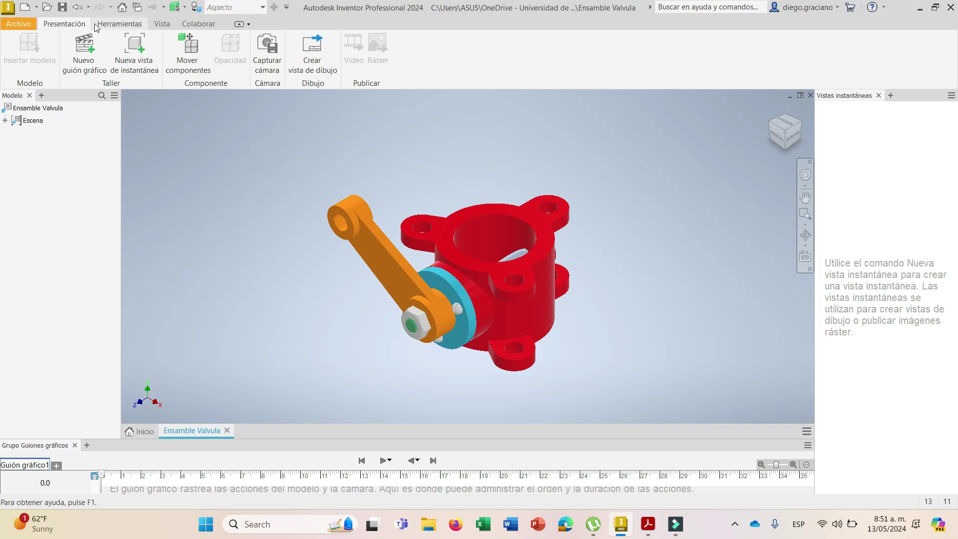
# - Move the nut at the end of the shaft 800 mm along its Z axis with Move Components
pyautogui.click(194, 56)
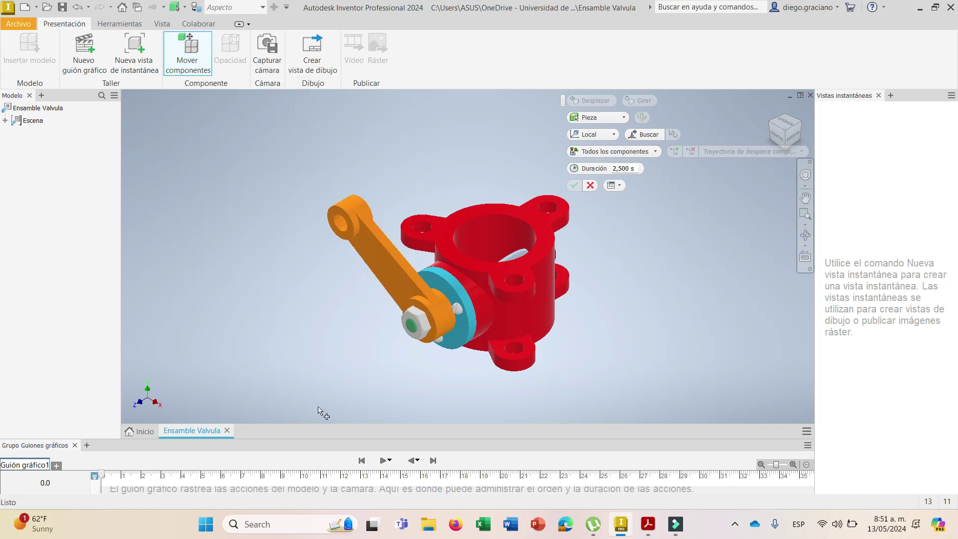
pyautogui.click(427, 333)
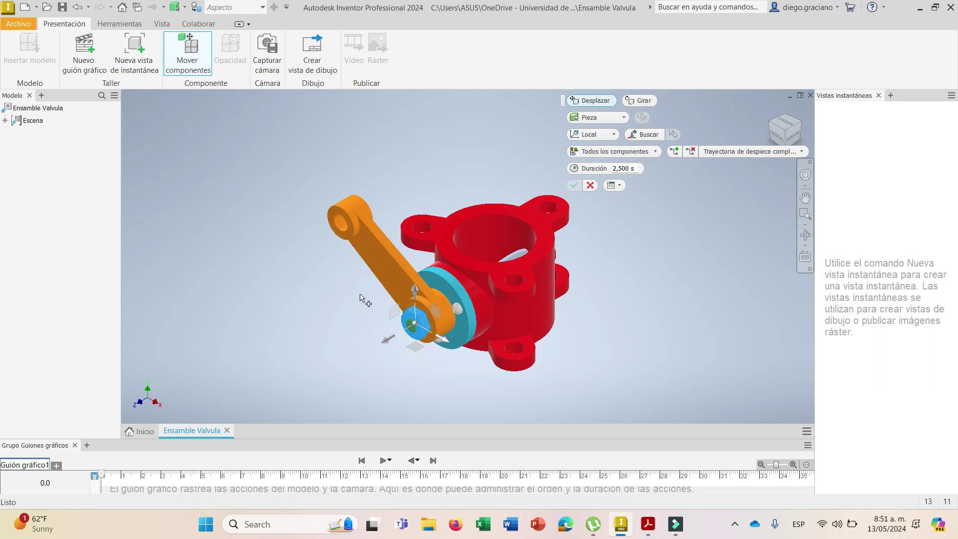
pyautogui.click(388, 342)
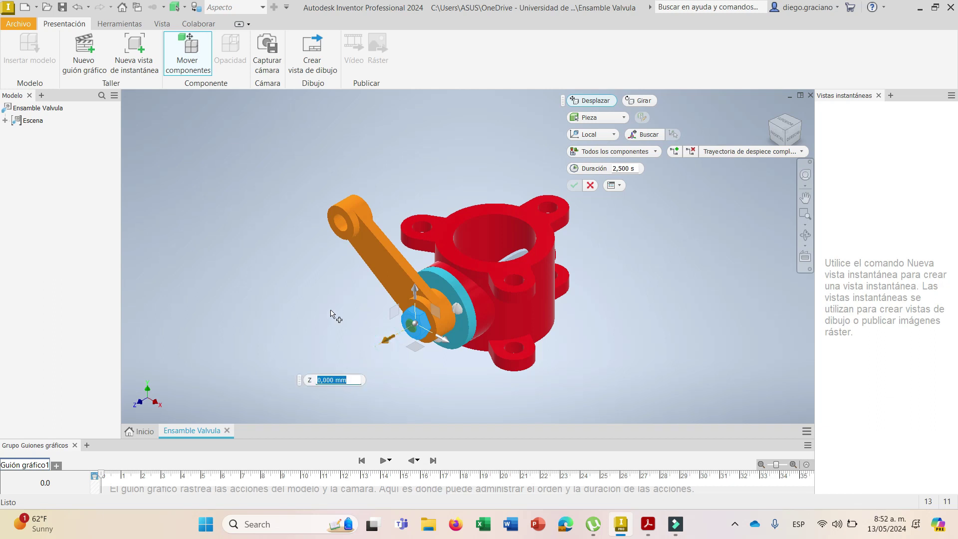
pyautogui.write('800')
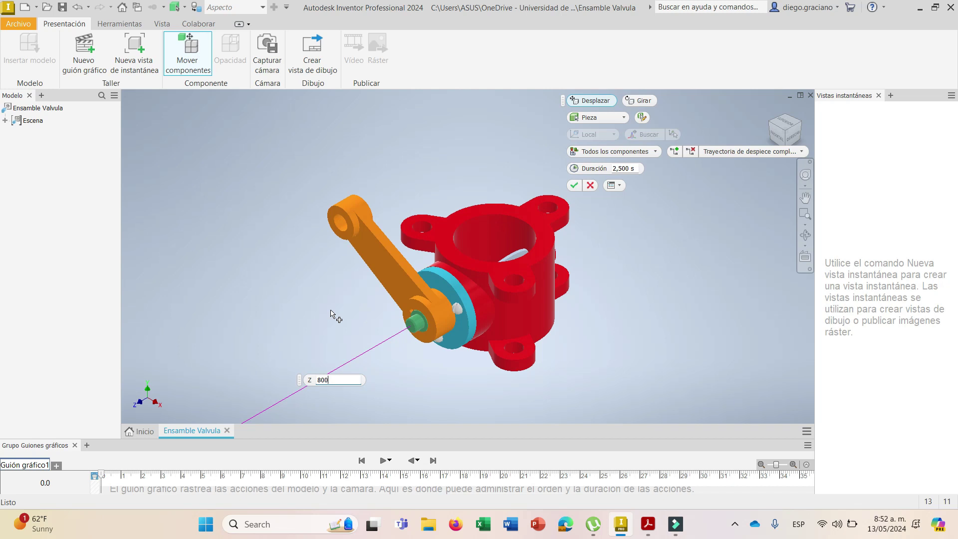
pyautogui.press('Return')
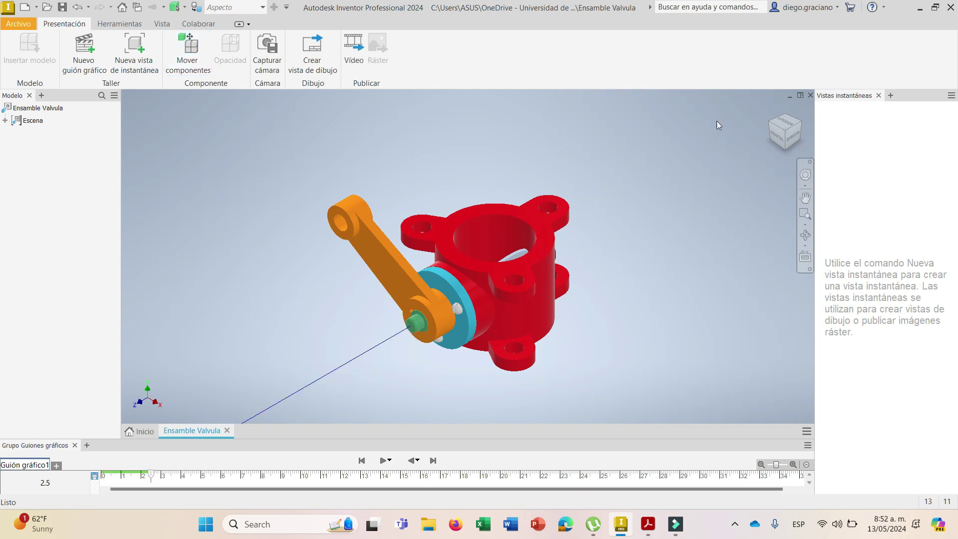
# - Move the orange arm -700 mm along its Z axis, away from the valve body
pyautogui.click(771, 109)
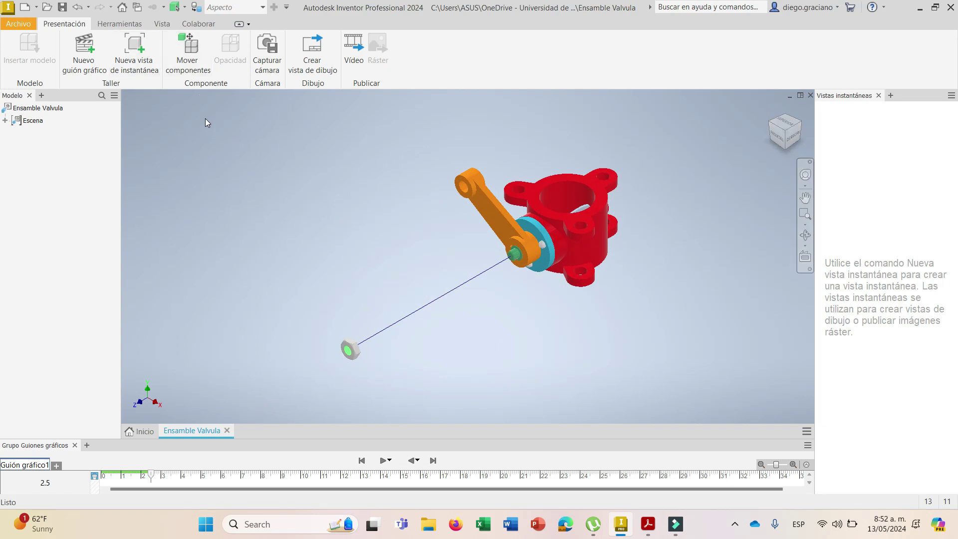
pyautogui.press('t')
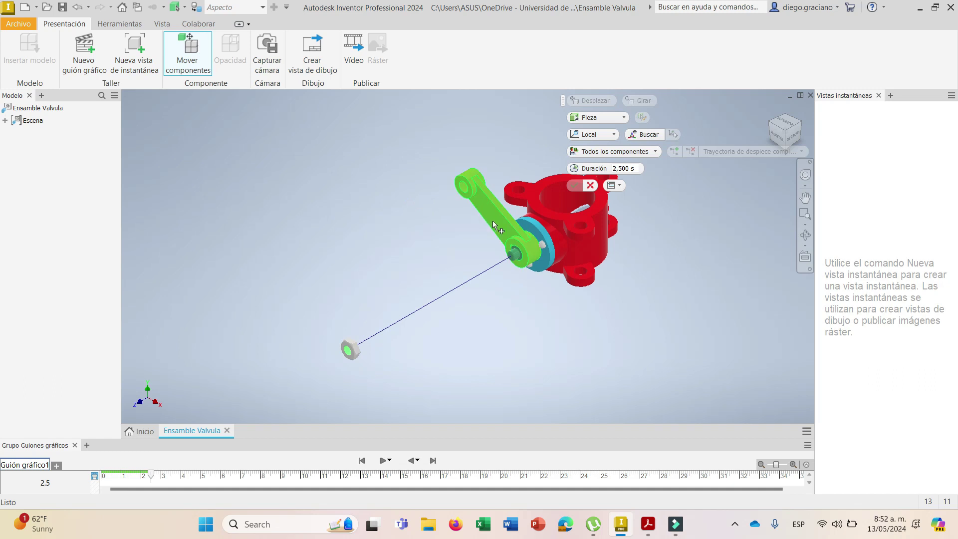
pyautogui.click(493, 220)
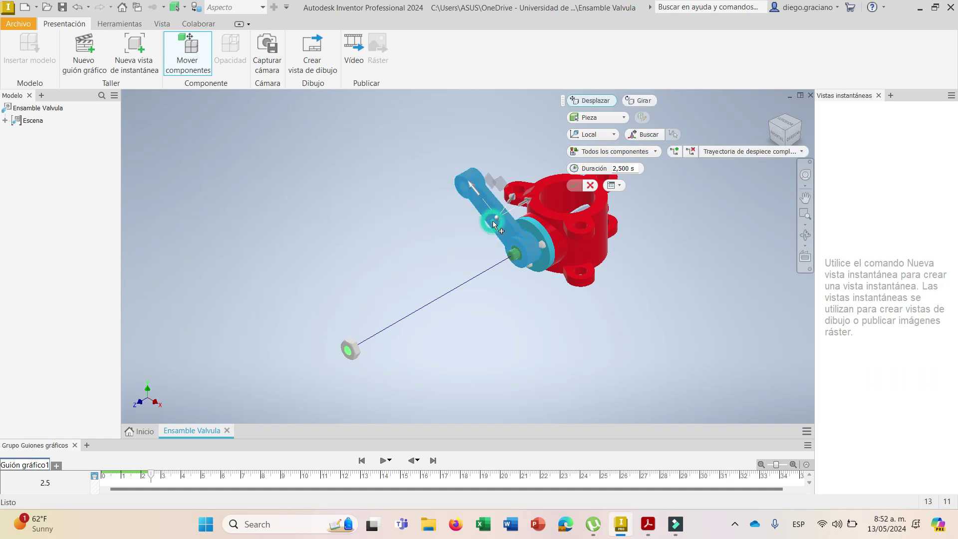
pyautogui.click(525, 202)
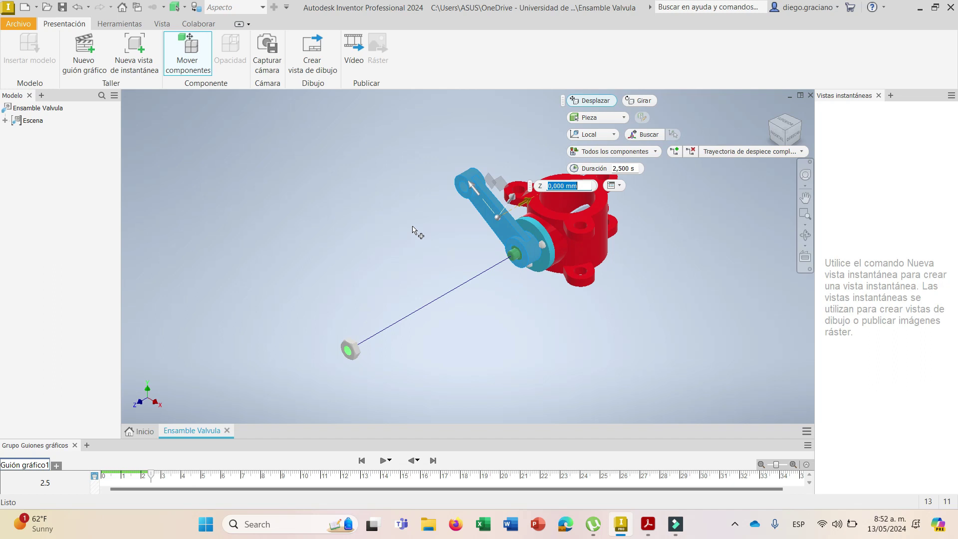
pyautogui.write('-700')
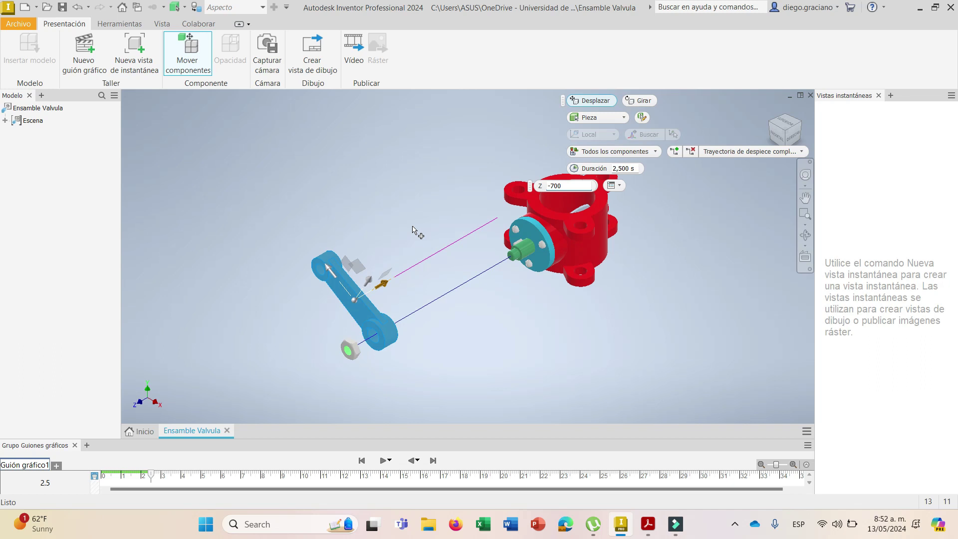
pyautogui.press('Return')
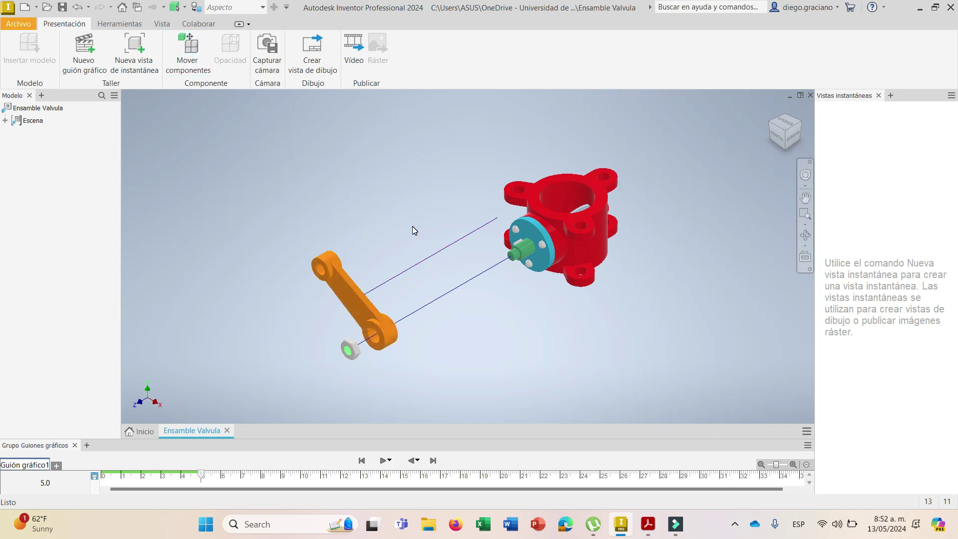
# - Move the three retainer screws together 600 mm along Z, checking the spacing against the exploded view in the PDF drawing
pyautogui.scroll(-2, 532, 240)
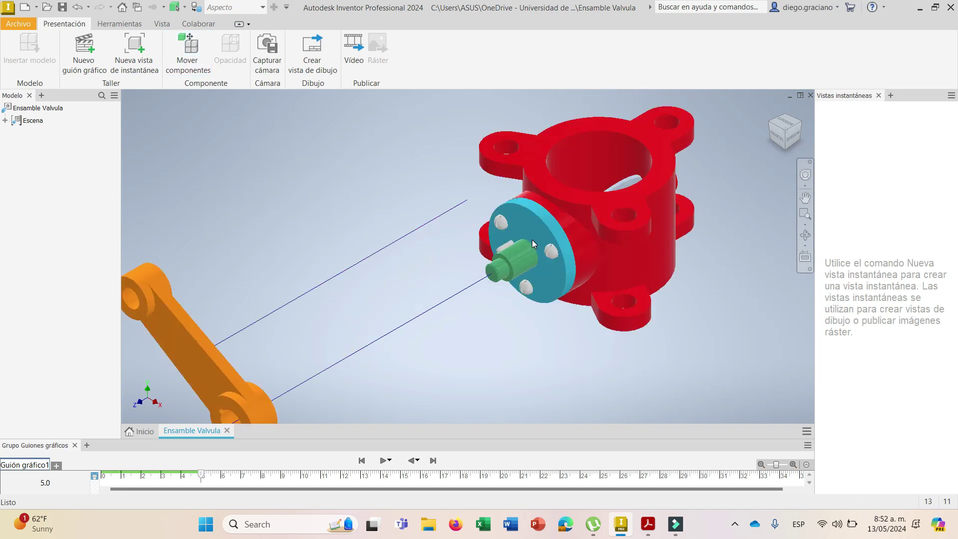
pyautogui.scroll(3, 532, 239)
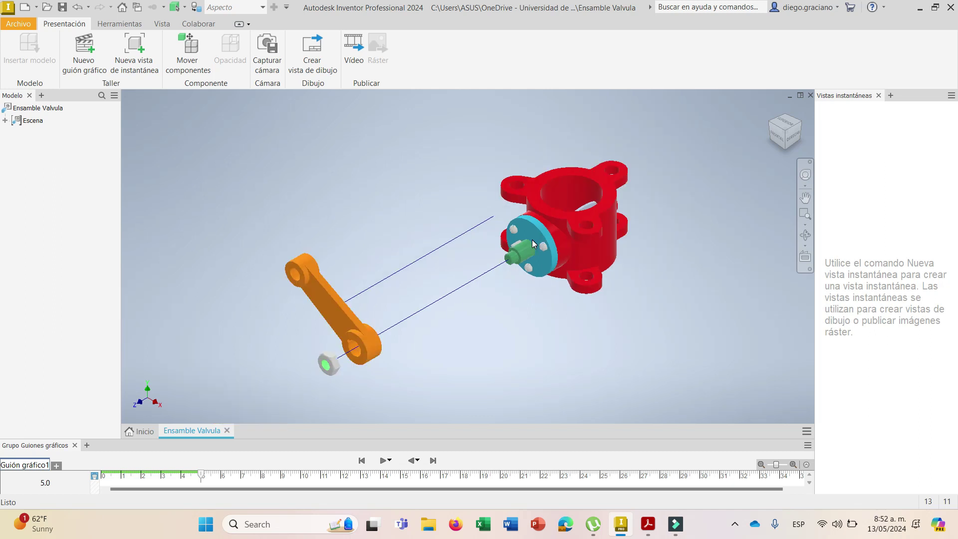
pyautogui.scroll(-4, 532, 240)
pyautogui.scroll(-1, 532, 240)
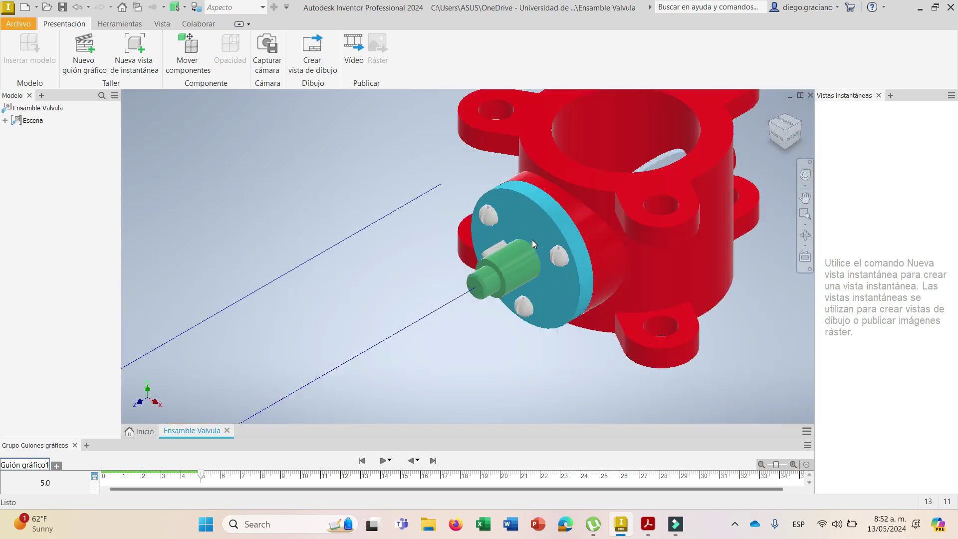
pyautogui.scroll(3, 532, 240)
pyautogui.scroll(-1, 532, 240)
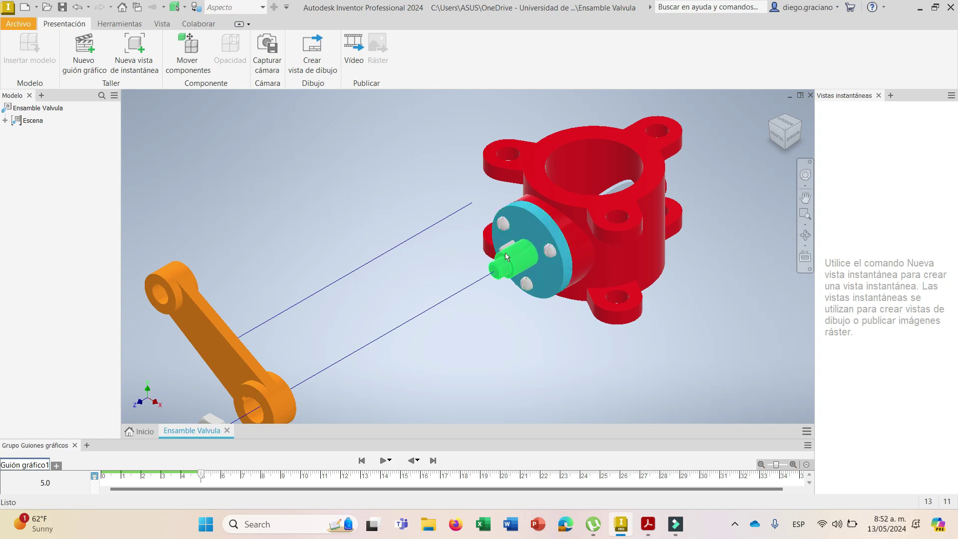
pyautogui.moveTo(506, 257)
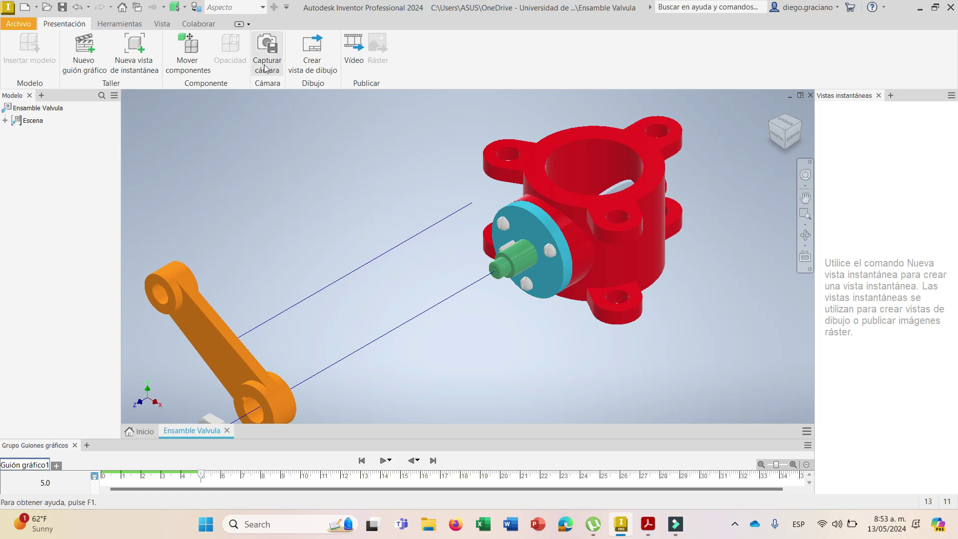
pyautogui.click(192, 54)
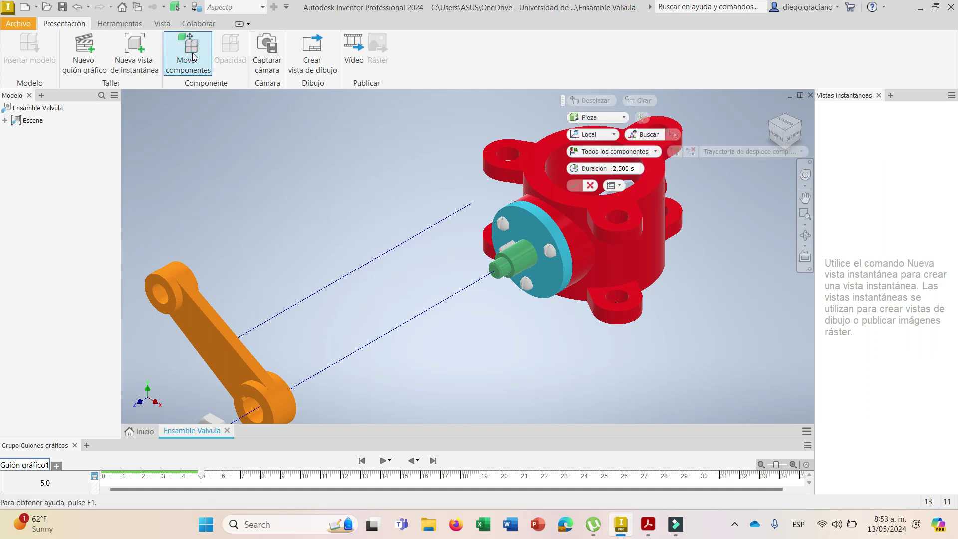
pyautogui.click(504, 228)
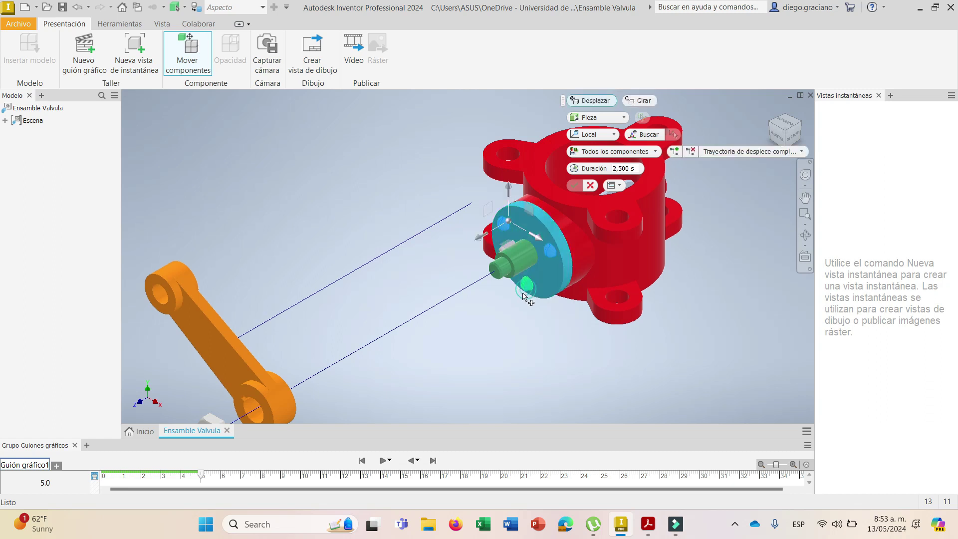
pyautogui.click(481, 240)
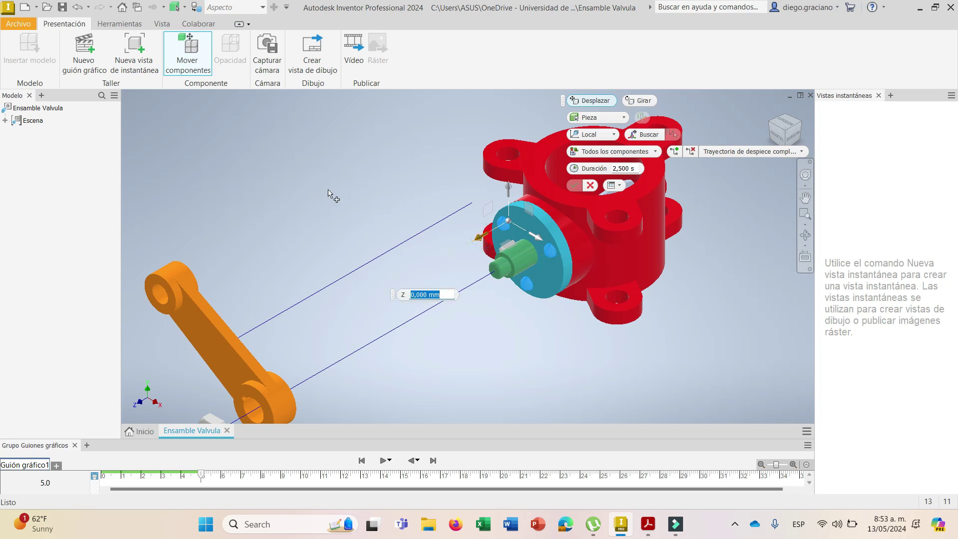
pyautogui.write('600')
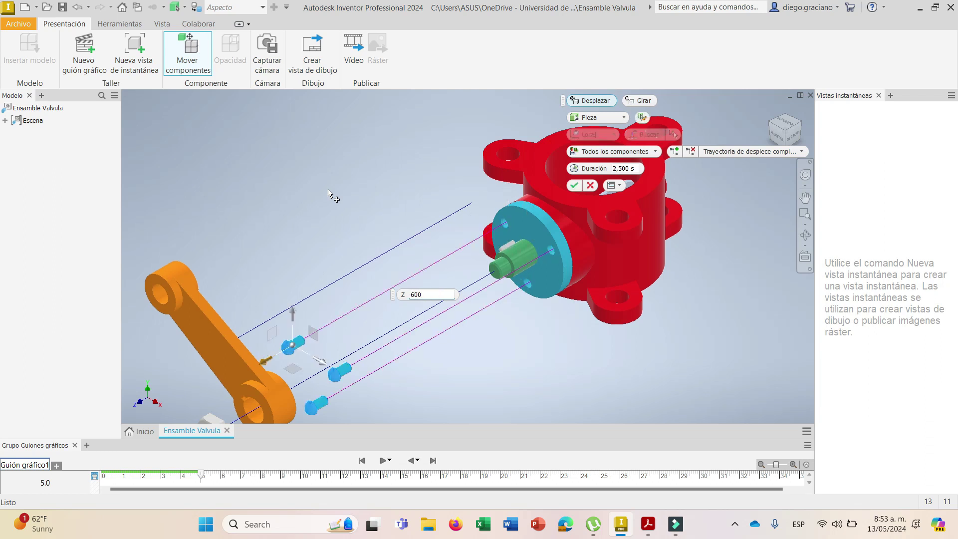
pyautogui.moveTo(427, 294); pyautogui.dragTo(407, 298)
pyautogui.click(647, 525)
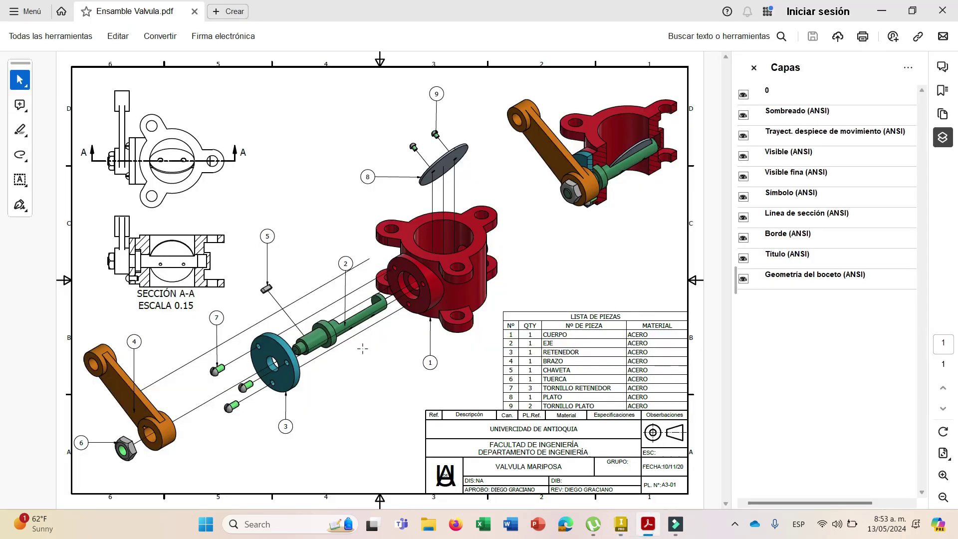
pyautogui.click(621, 524)
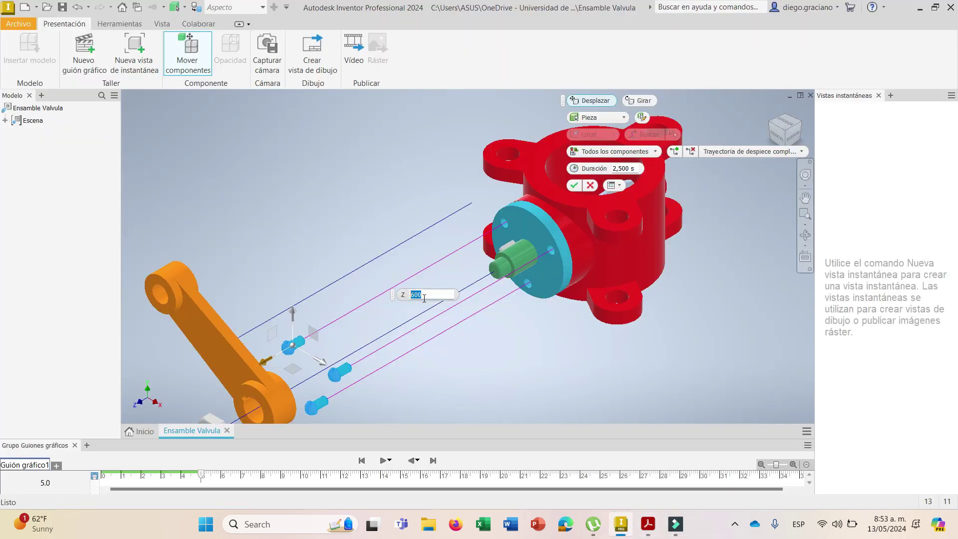
pyautogui.press('Return')
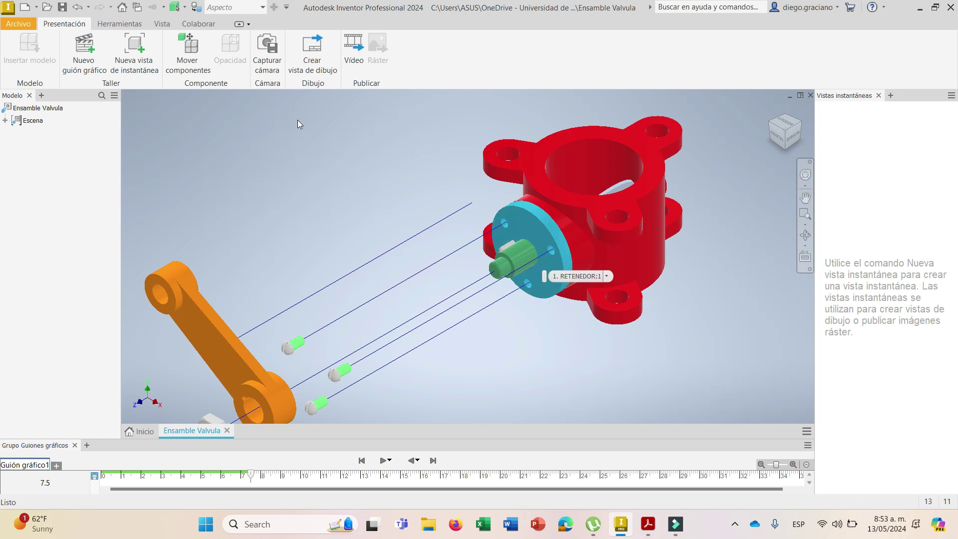
# - Move the blue retainer disc -400 mm along its Y axis, away from the valve body
pyautogui.click(180, 52)
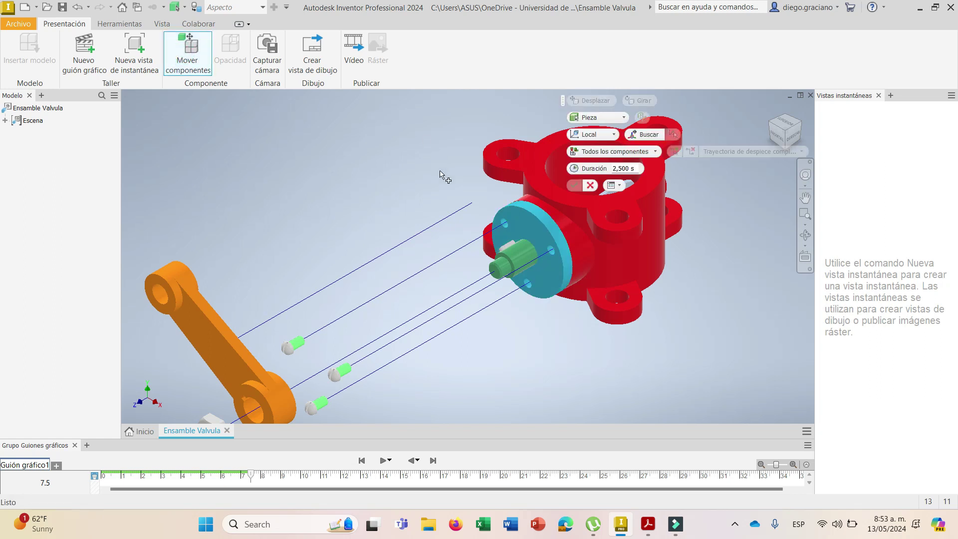
pyautogui.click(517, 223)
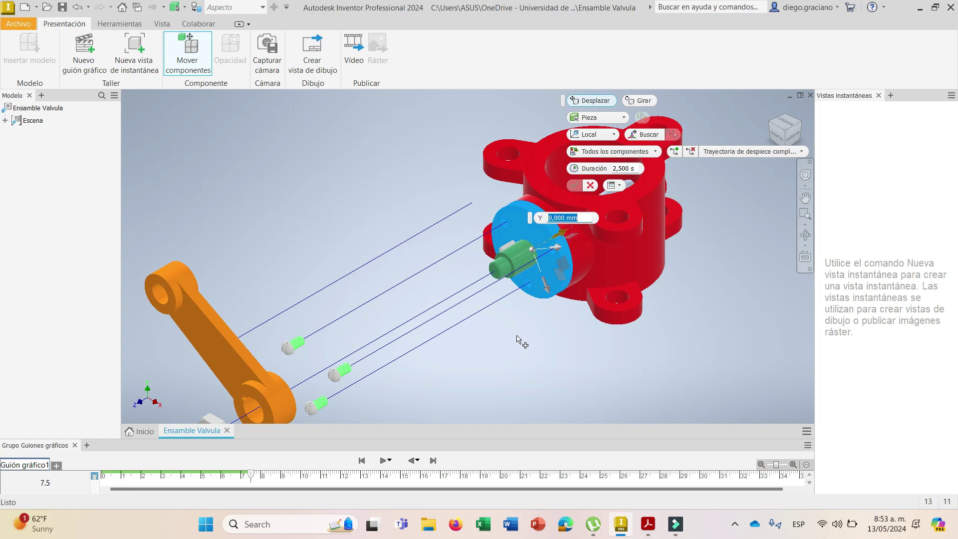
pyautogui.write('-5')
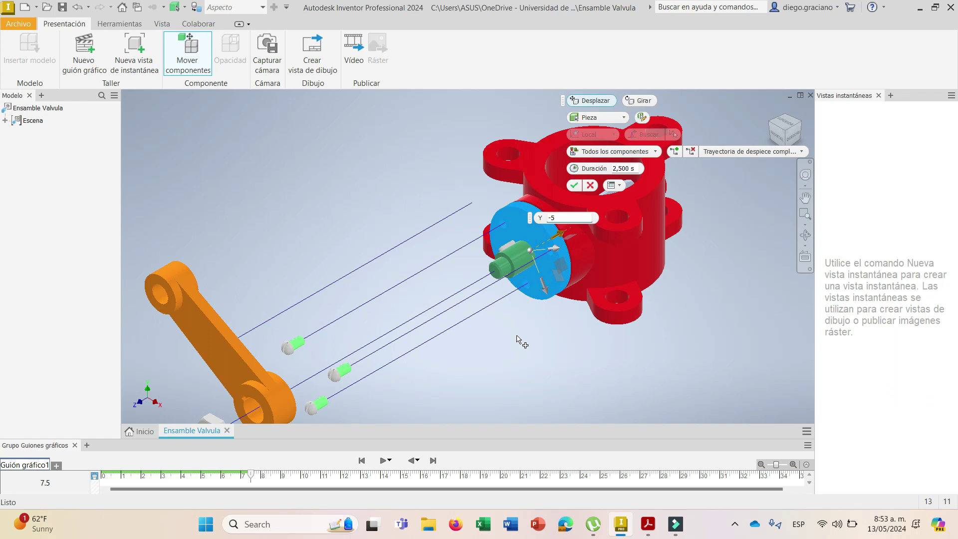
pyautogui.write('00')
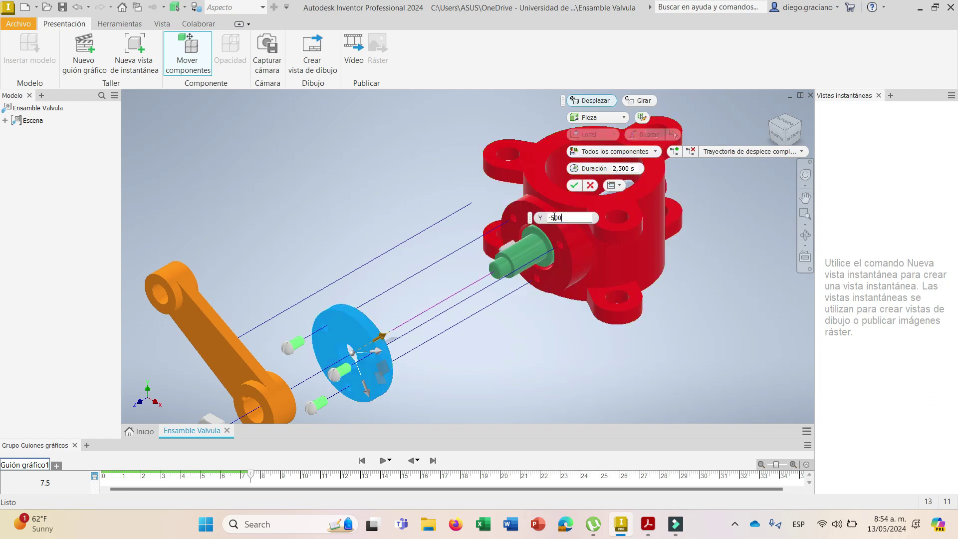
pyautogui.moveTo(553, 218); pyautogui.dragTo(565, 218)
pyautogui.write('4')
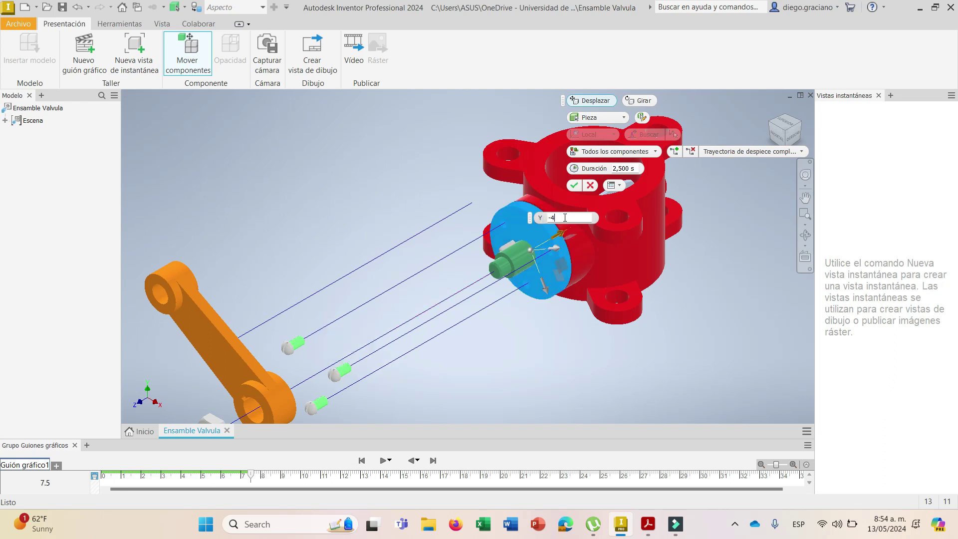
pyautogui.write('00')
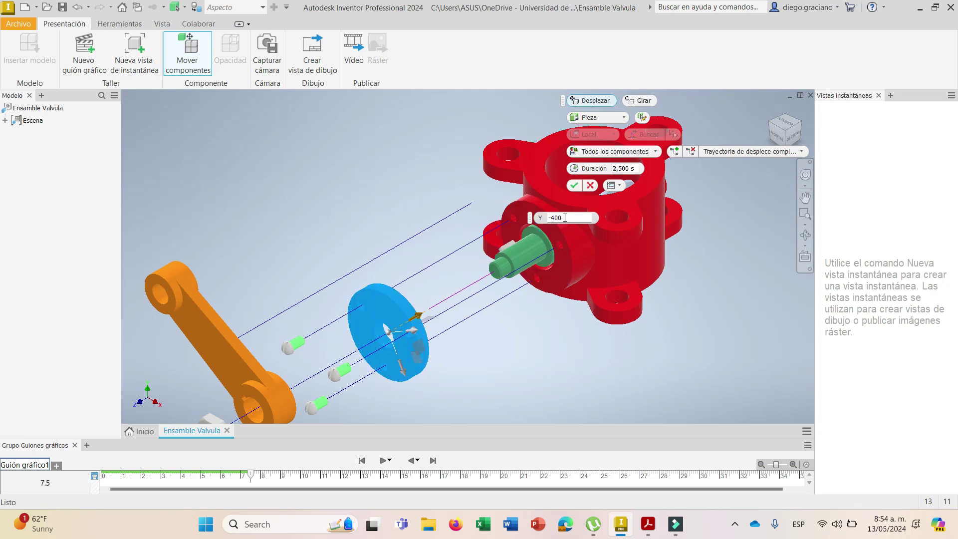
pyautogui.press('Return')
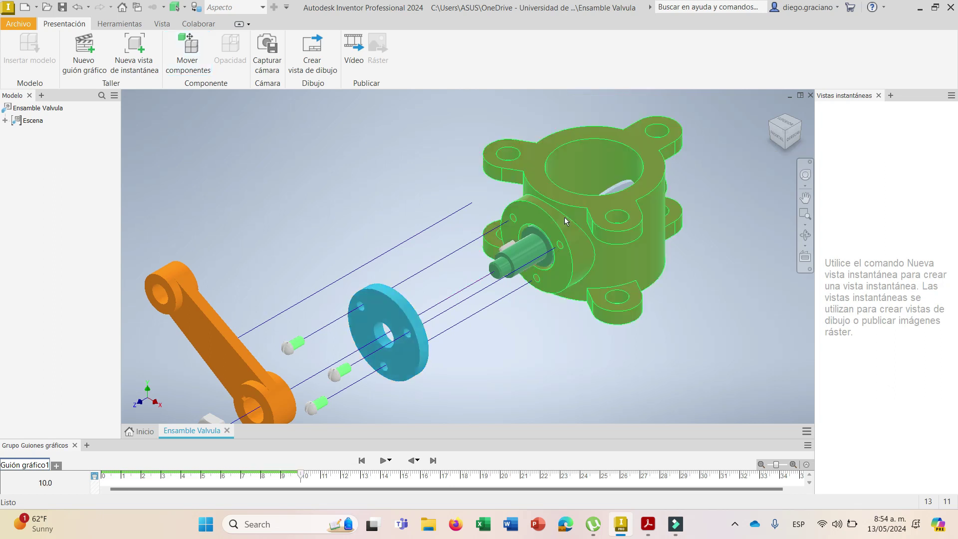
# - Move the green shaft and its key together -300 mm along X, following the arrangement in the PDF drawing's exploded view
pyautogui.click(648, 524)
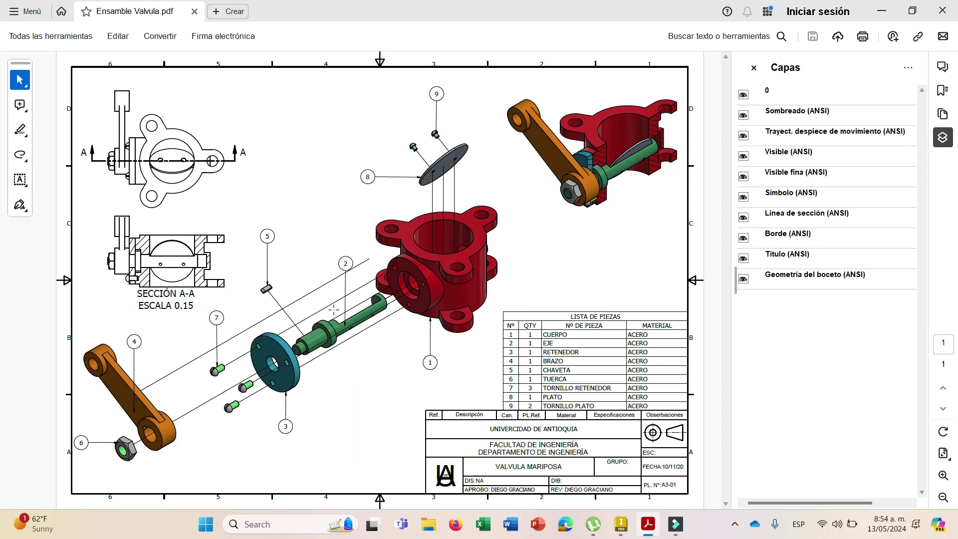
pyautogui.click(620, 523)
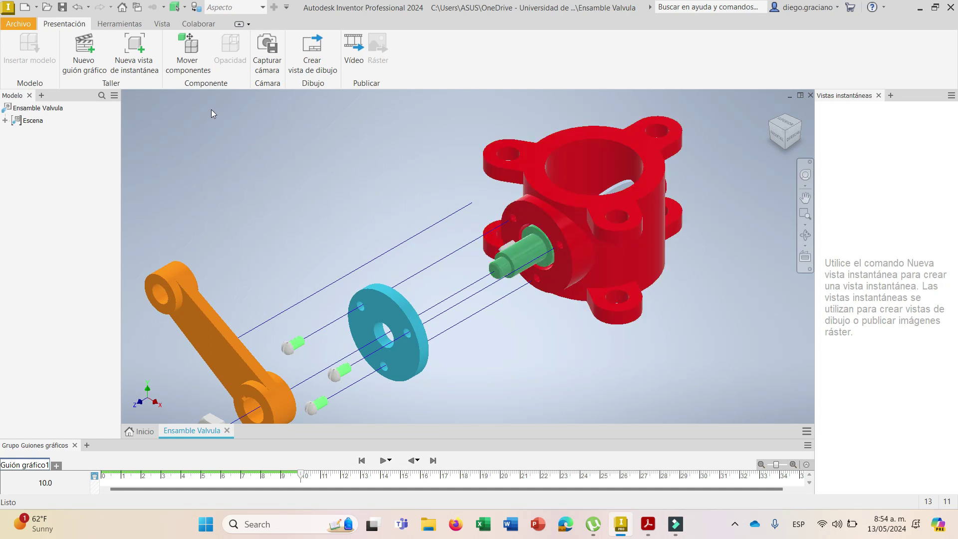
pyautogui.click(205, 72)
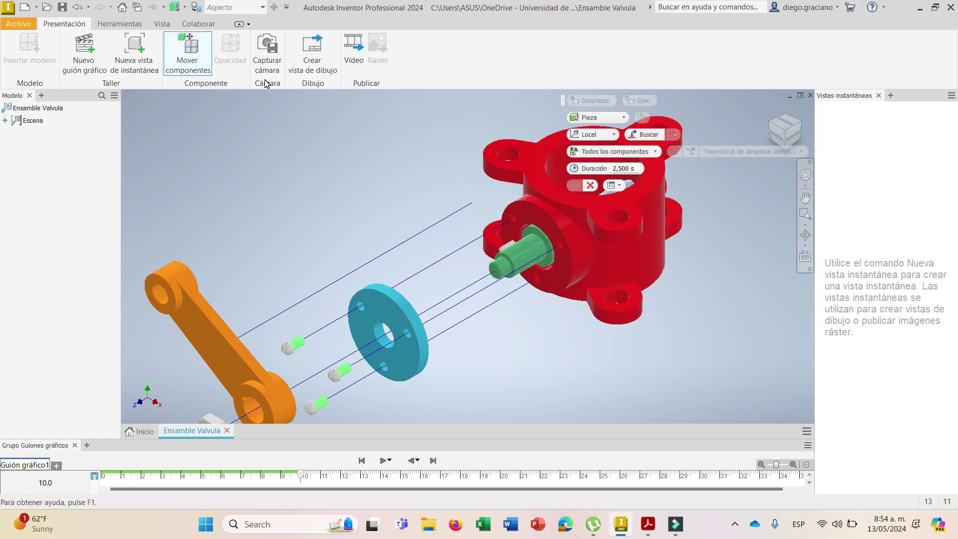
pyautogui.click(512, 256)
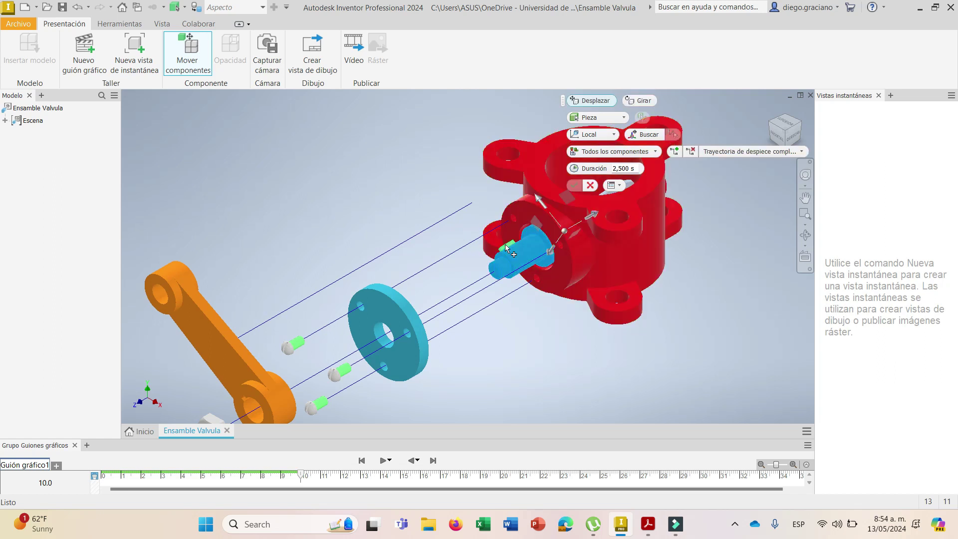
pyautogui.scroll(4, 504, 247)
pyautogui.click(518, 248)
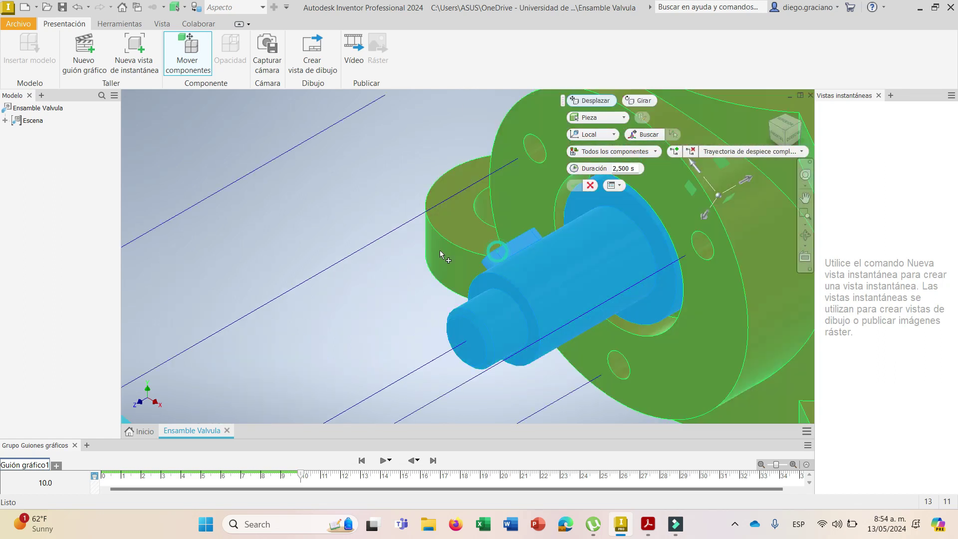
pyautogui.scroll(-5, 556, 200)
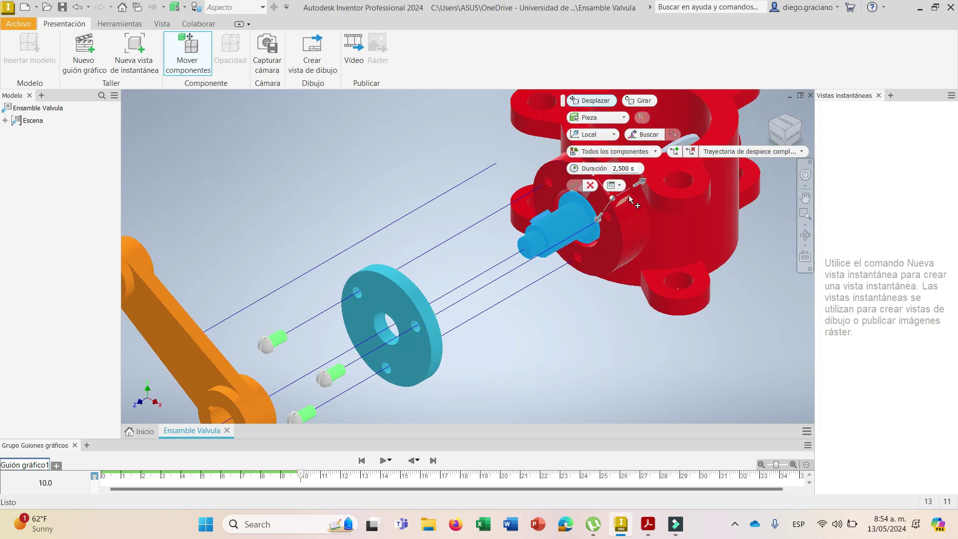
pyautogui.click(640, 185)
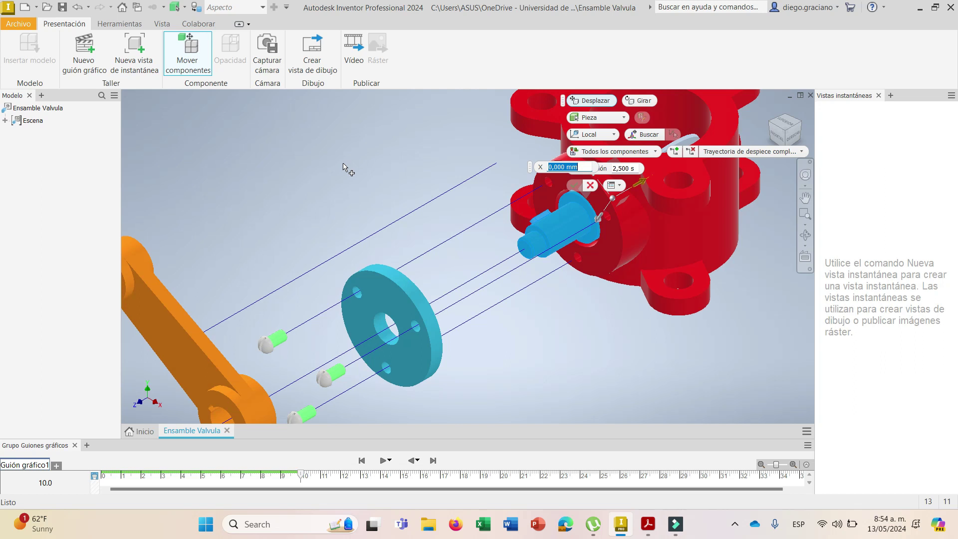
pyautogui.write('-200')
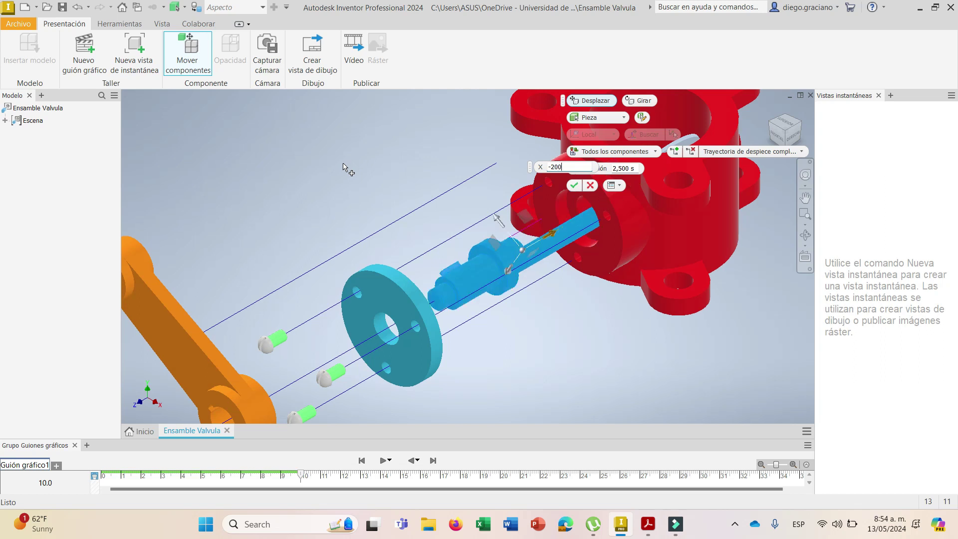
pyautogui.press('BackSpace')
pyautogui.press('BackSpace')
pyautogui.press('BackSpace')
pyautogui.write('300')
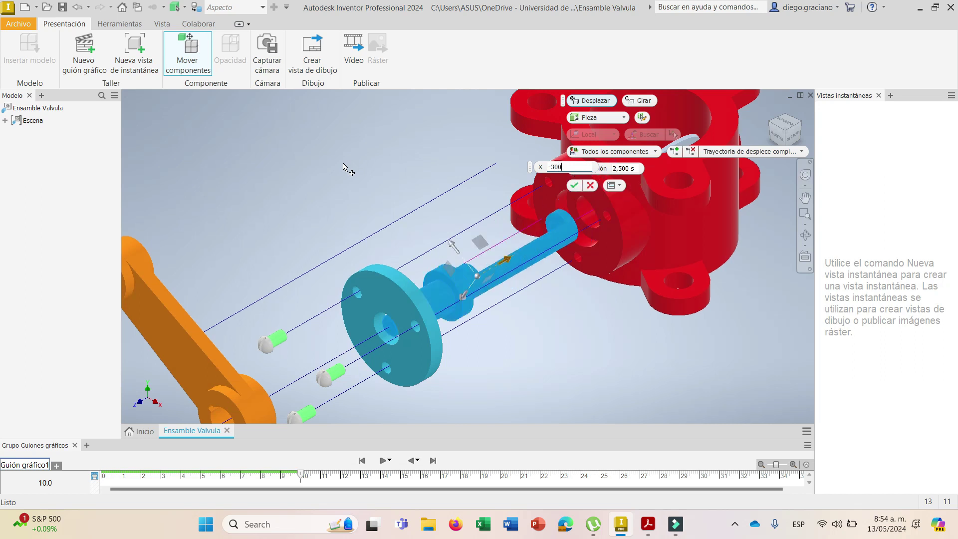
pyautogui.press('Return')
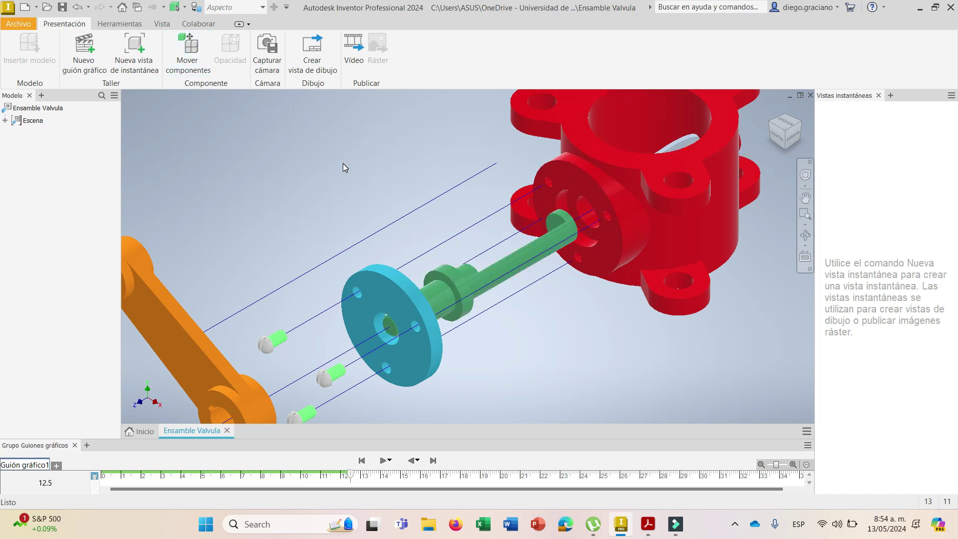
# - Compare the explosion with the PDF drawing and set the nut's movement distance to 900 mm in the scene's movement list
pyautogui.click(770, 108)
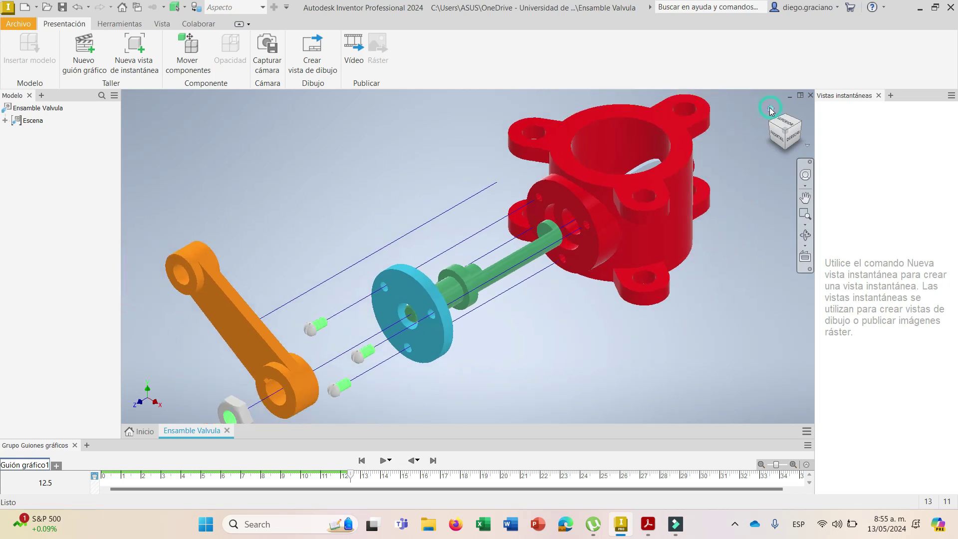
pyautogui.click(649, 525)
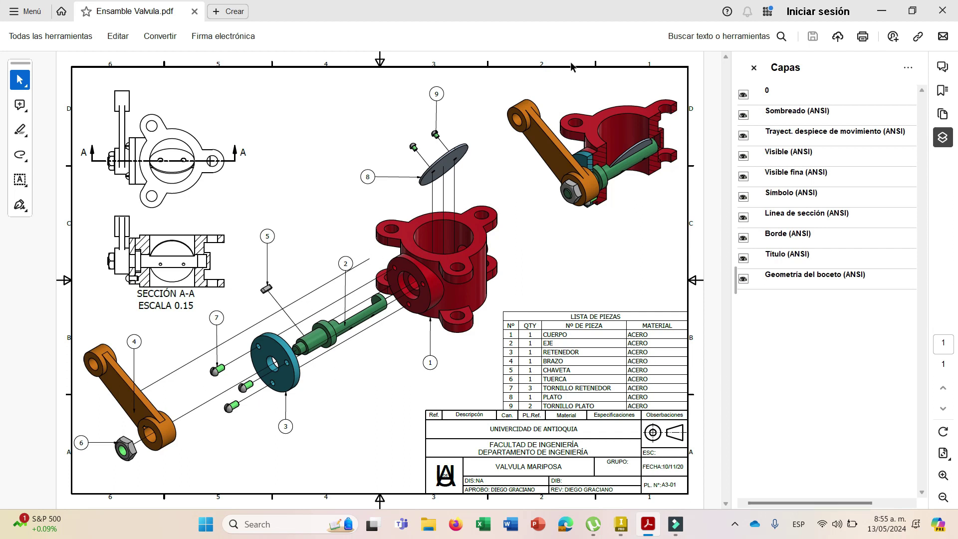
pyautogui.click(621, 525)
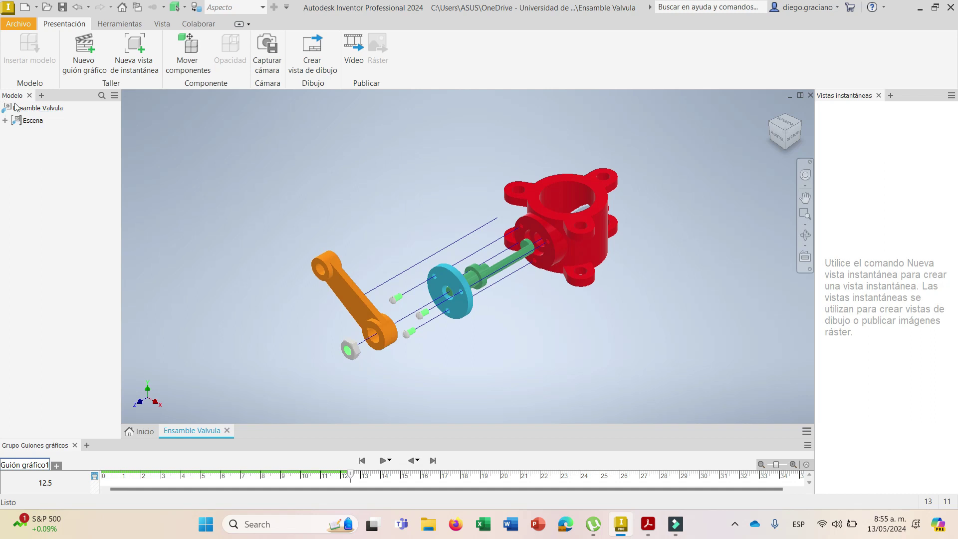
pyautogui.click(5, 121)
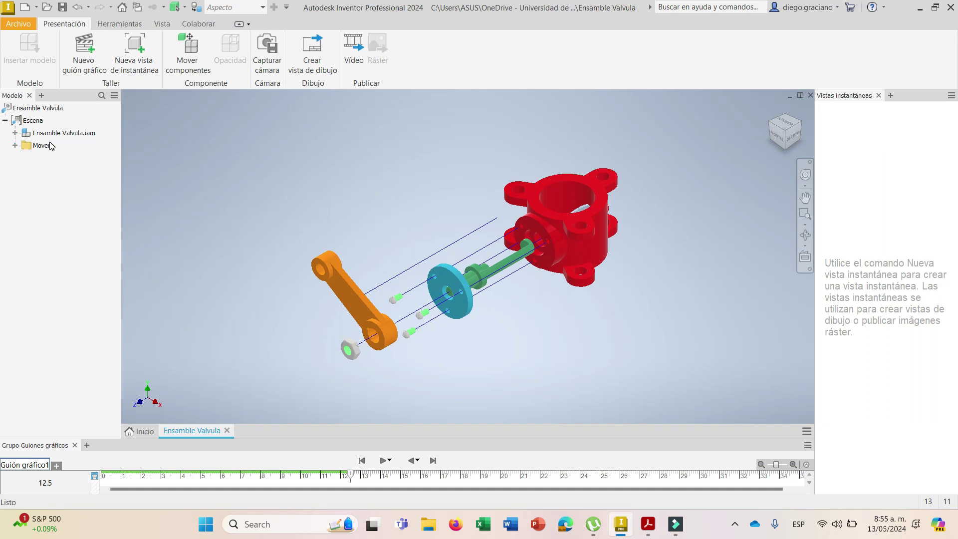
pyautogui.click(15, 145)
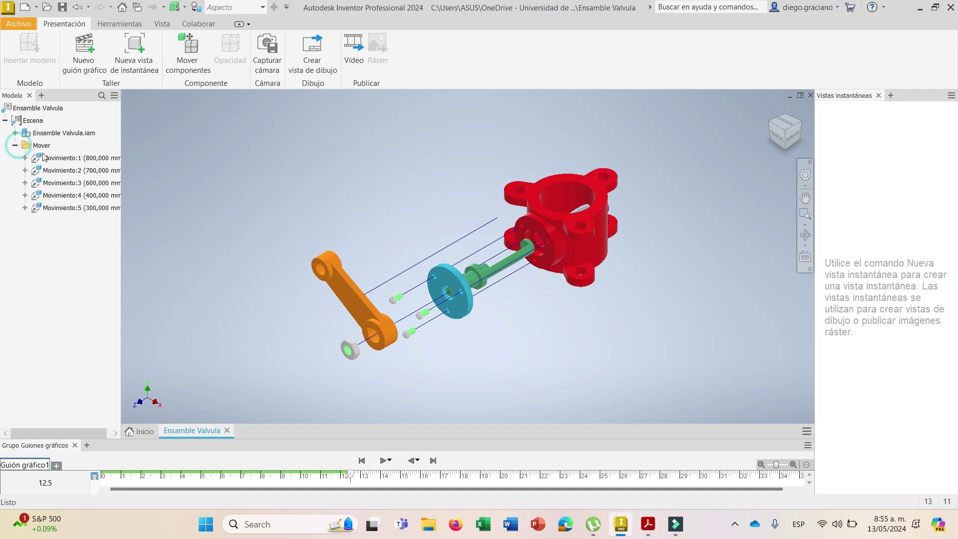
pyautogui.click(98, 160)
pyautogui.click(101, 162)
pyautogui.write('900')
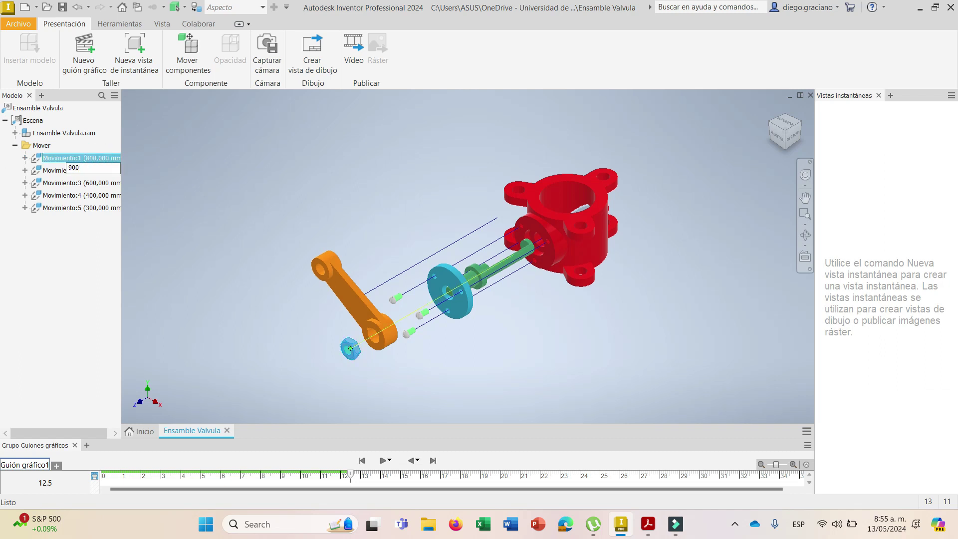
pyautogui.press('Return')
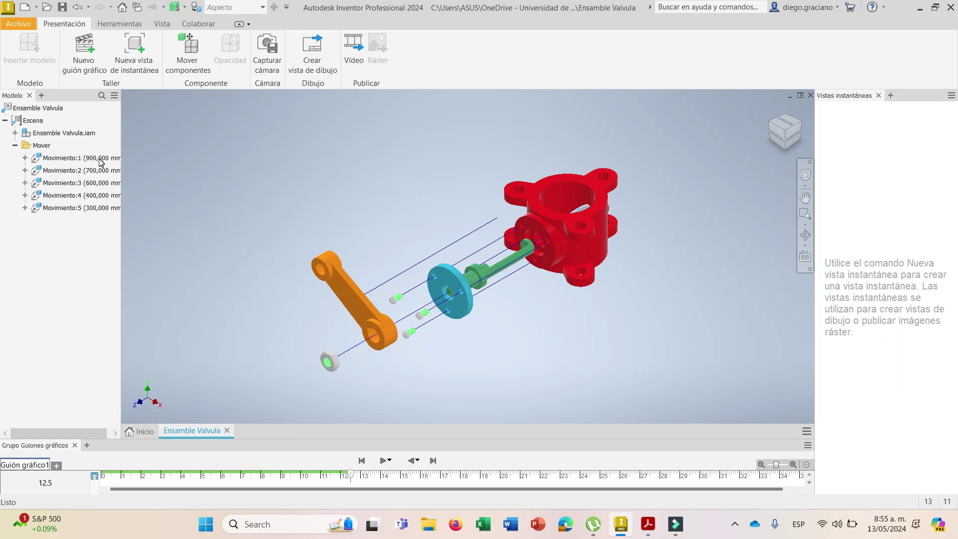
# - Set the movement distance of the orange arm to 800 mm and of the three retainer screws to 700 mm
pyautogui.click(105, 173)
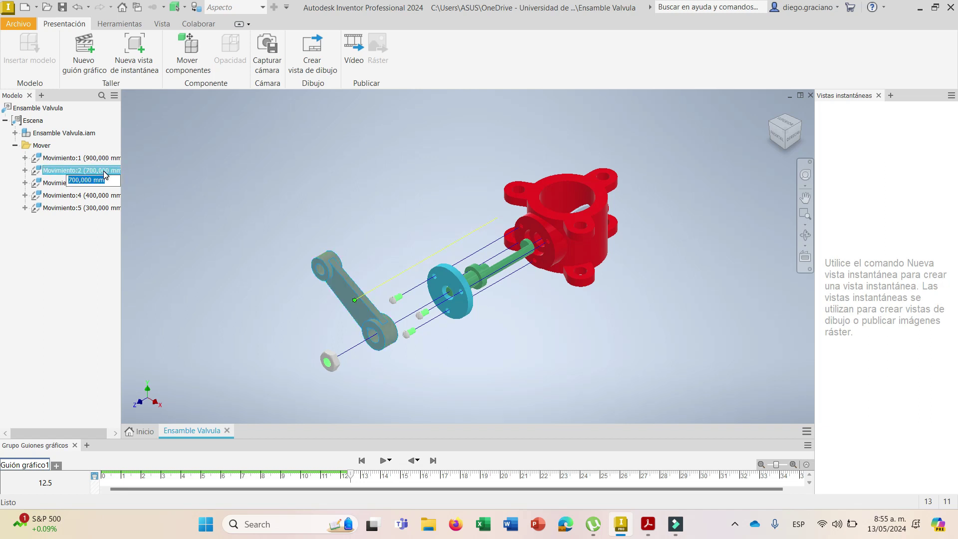
pyautogui.write('800')
pyautogui.press('Return')
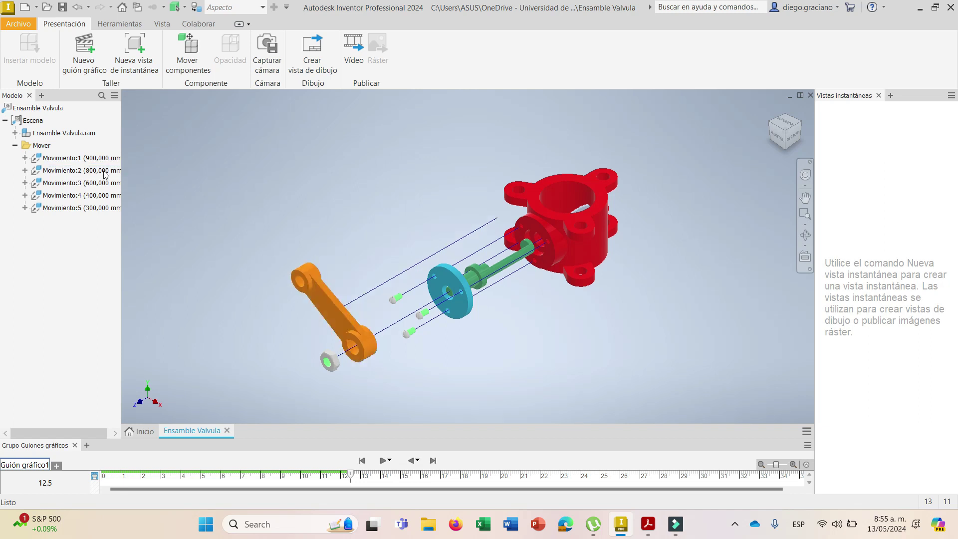
pyautogui.click(103, 185)
pyautogui.click(104, 185)
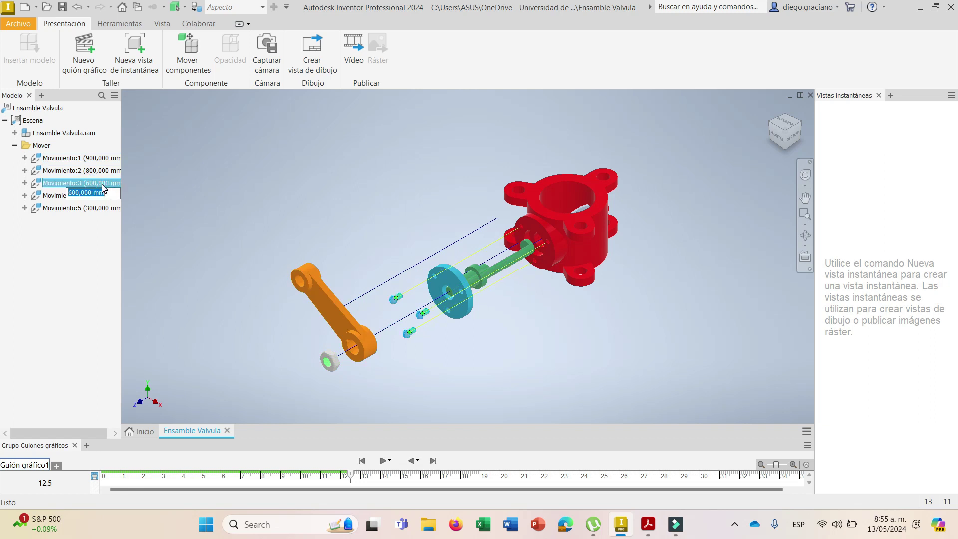
pyautogui.write('700')
pyautogui.press('Return')
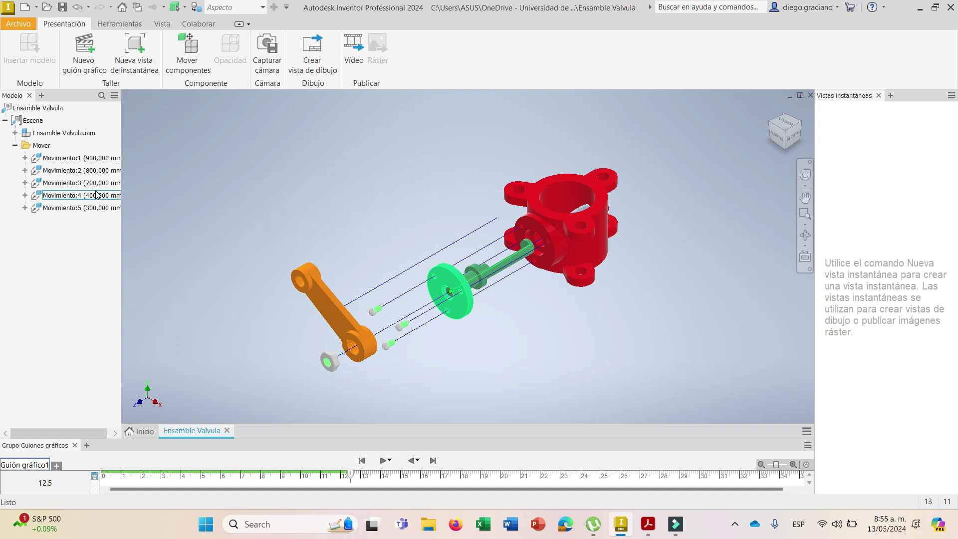
# - Set the movement distance of the retainer disc to 500 mm and of the shaft with its key to 350 mm
pyautogui.doubleClick(97, 195)
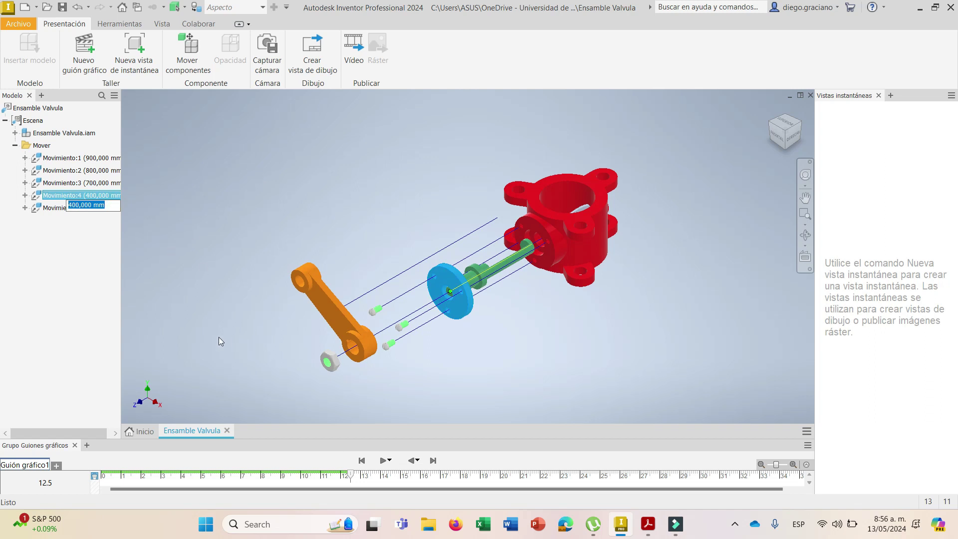
pyautogui.write('500')
pyautogui.press('Return')
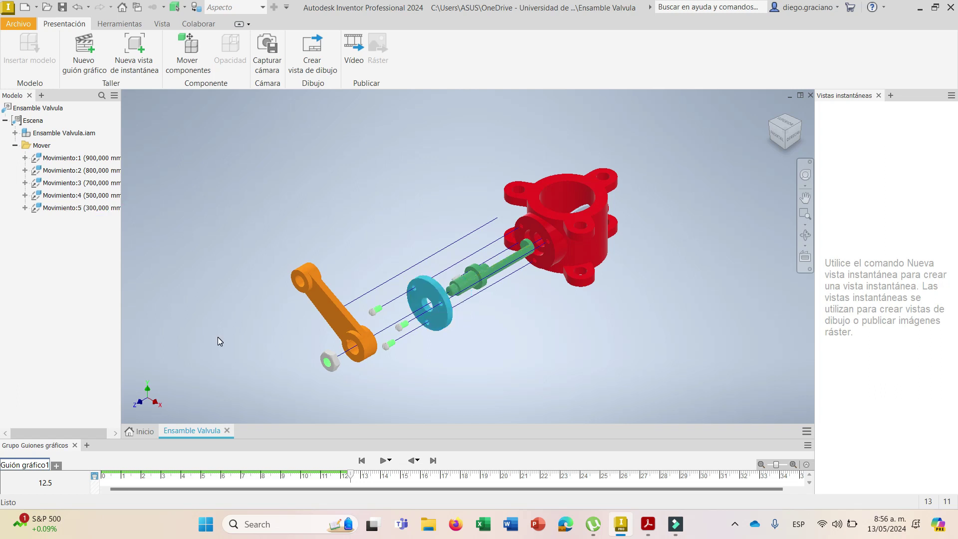
pyautogui.doubleClick(103, 208)
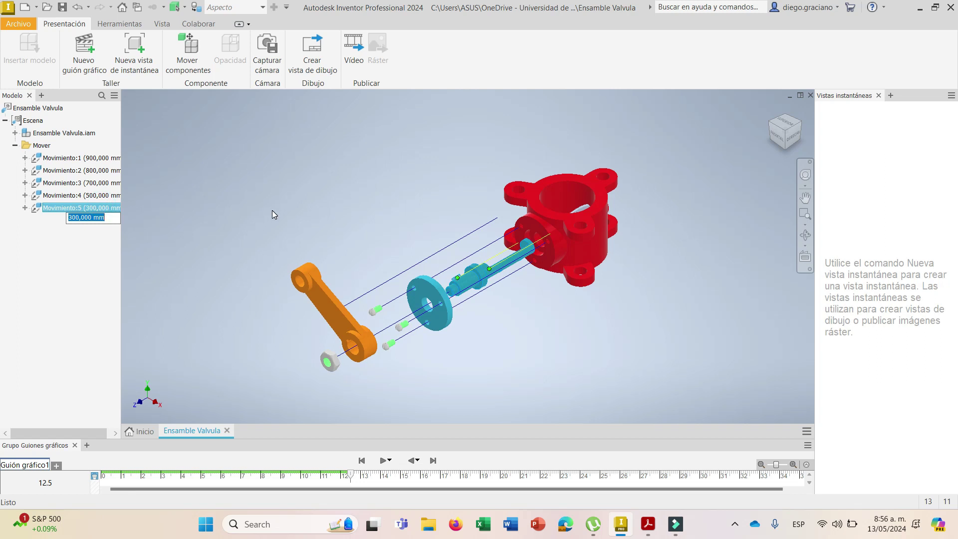
pyautogui.write('350')
pyautogui.click(272, 213)
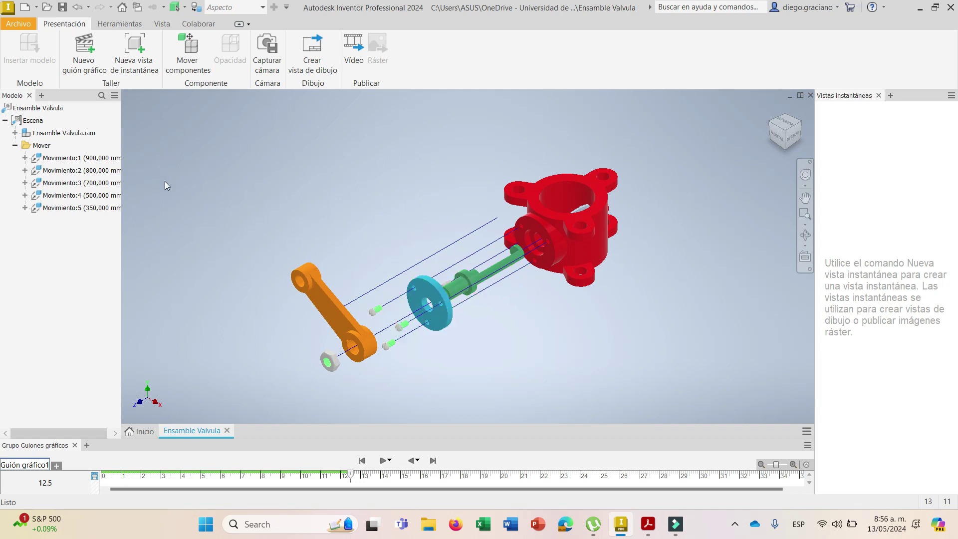
# - Set the nut's movement distance to 1000 mm
pyautogui.click(329, 361)
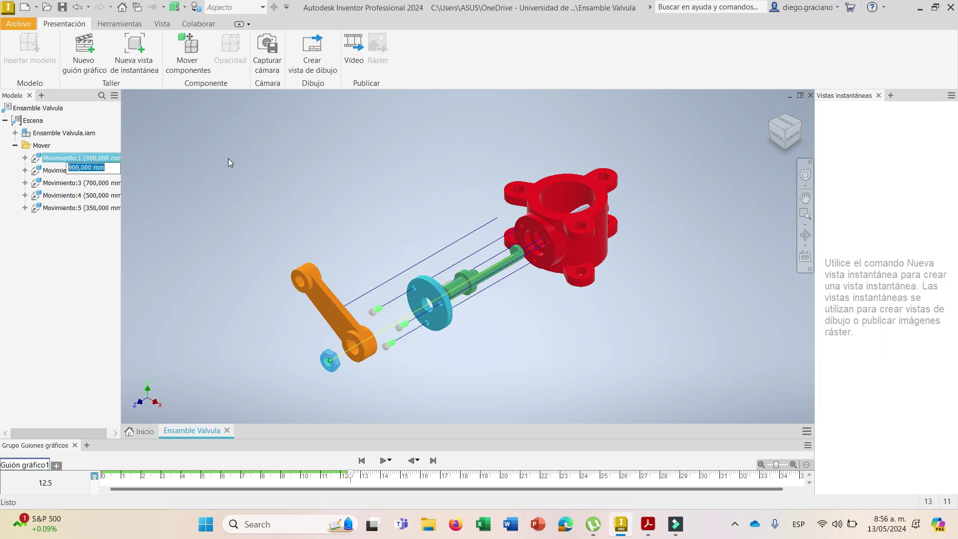
pyautogui.write('1000')
pyautogui.press('Return')
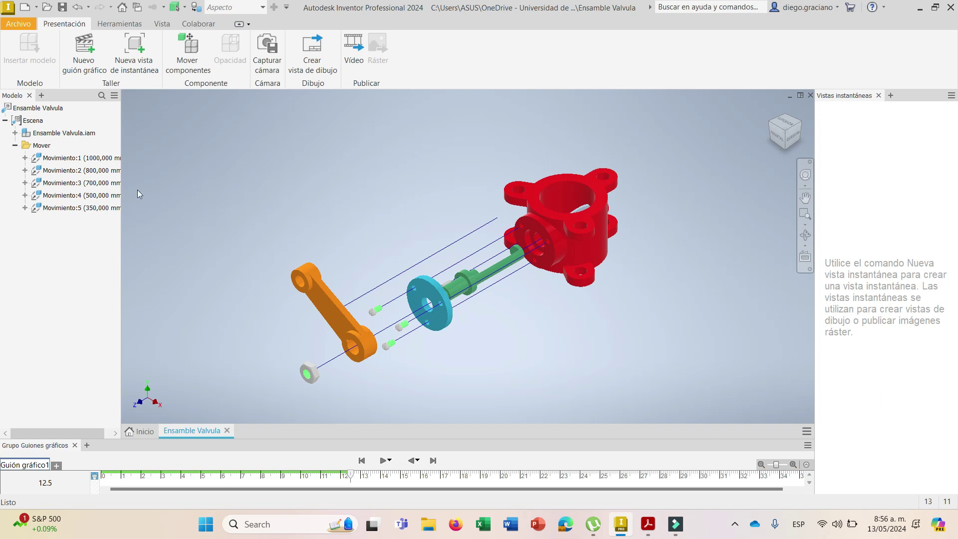
# - Set the movement distance of the orange arm to 900 mm and of the three retainer screws to 800 mm
pyautogui.doubleClick(69, 170)
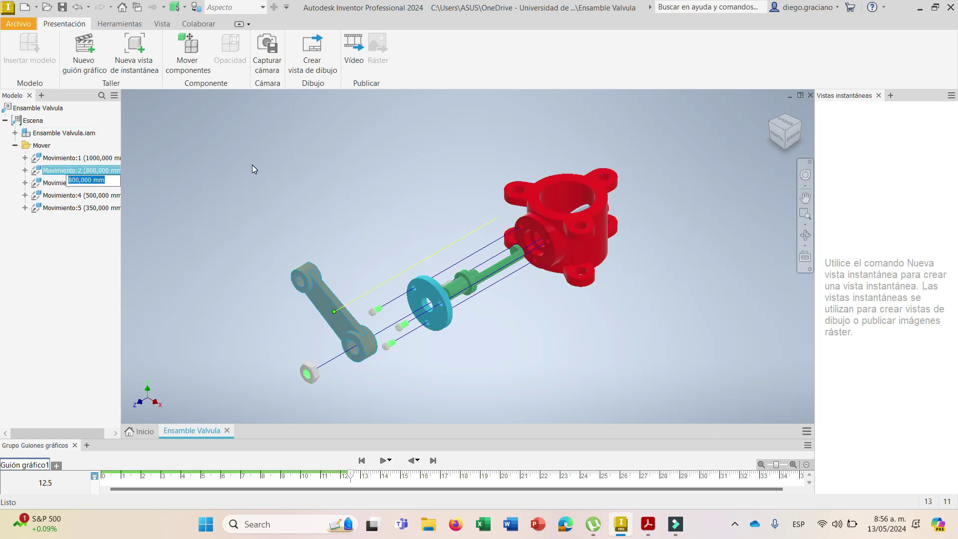
pyautogui.write('900')
pyautogui.press('Return')
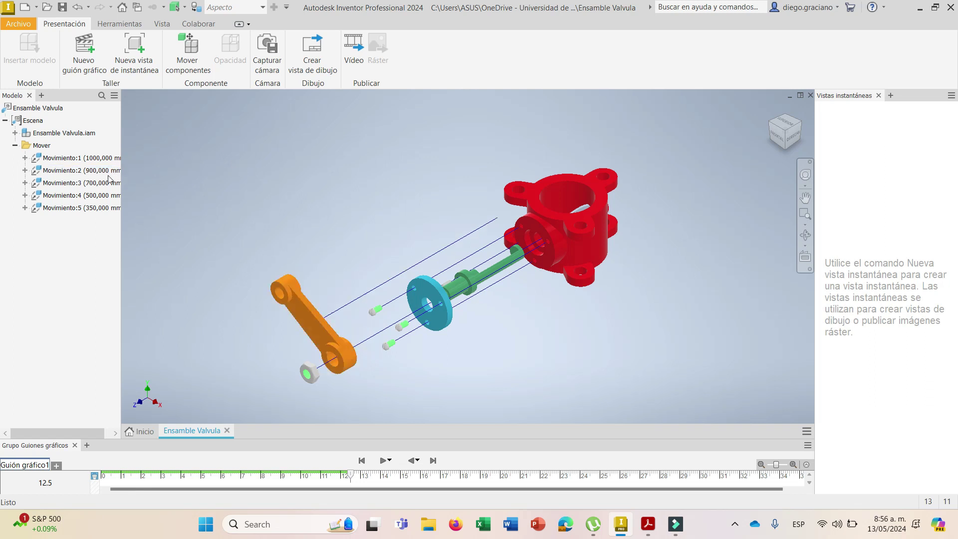
pyautogui.doubleClick(94, 182)
pyautogui.write('800')
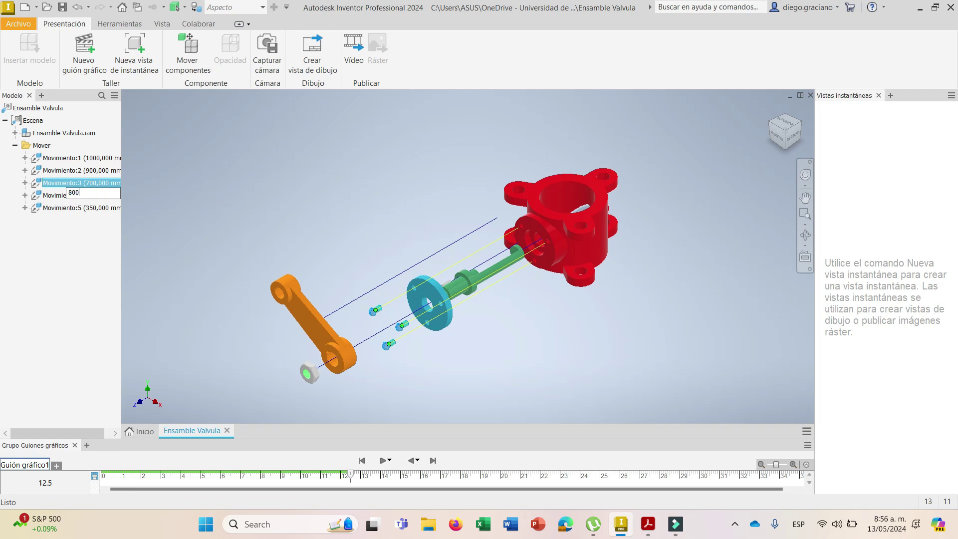
pyautogui.press('Return')
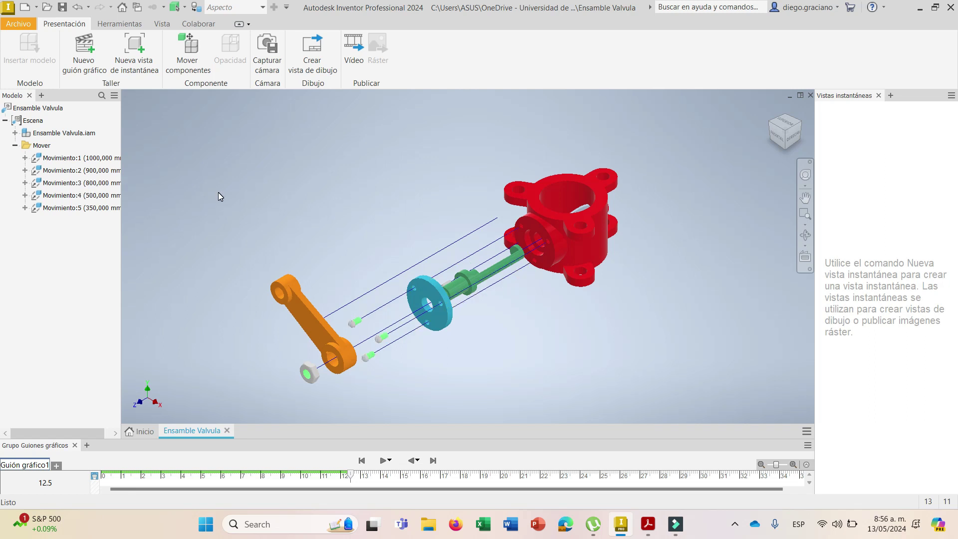
# - Set the movement distance of the blue retainer disc to 600 mm
pyautogui.click(92, 199)
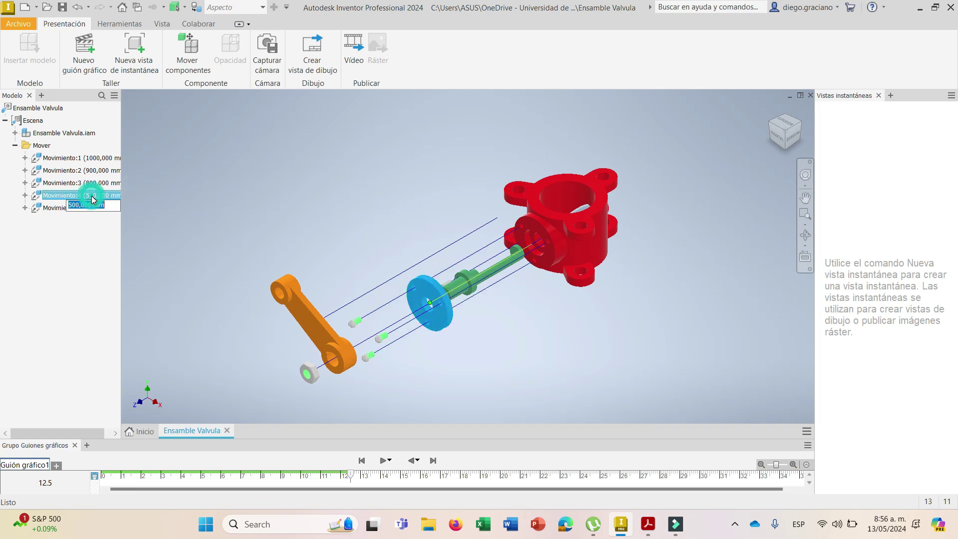
pyautogui.write('6')
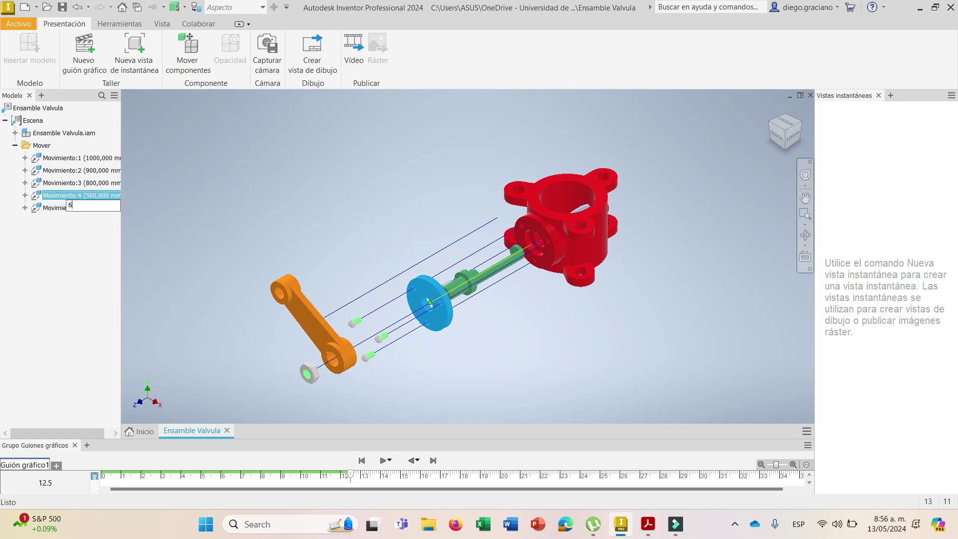
pyautogui.write('00')
pyautogui.press('Return')
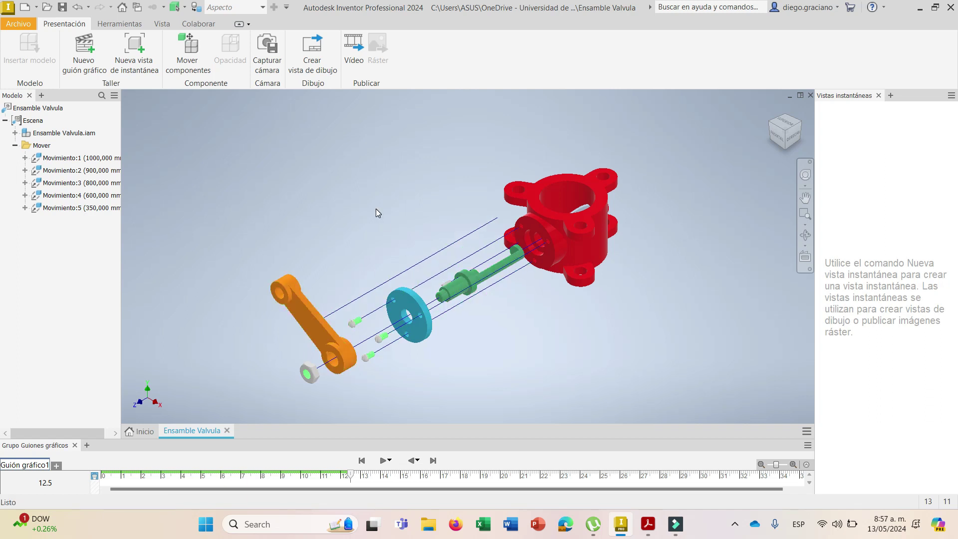
# - Move the key out of the green shaft by -200 mm along its local Z axis
pyautogui.click(772, 126)
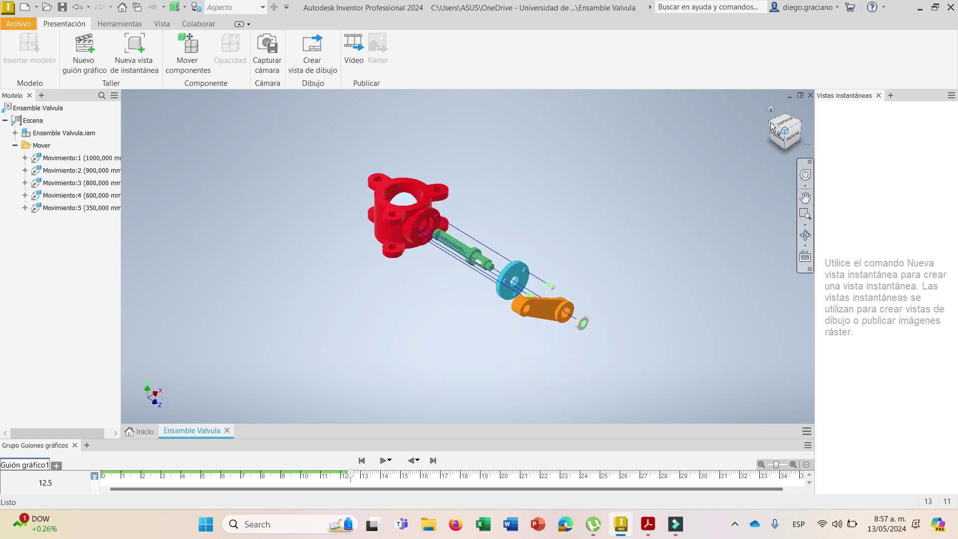
pyautogui.scroll(5, 481, 262)
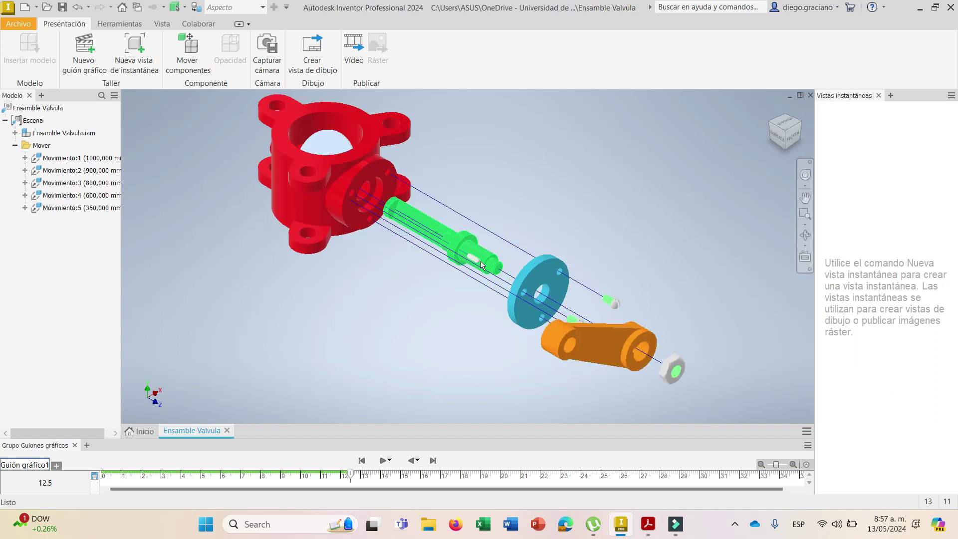
pyautogui.scroll(3, 481, 262)
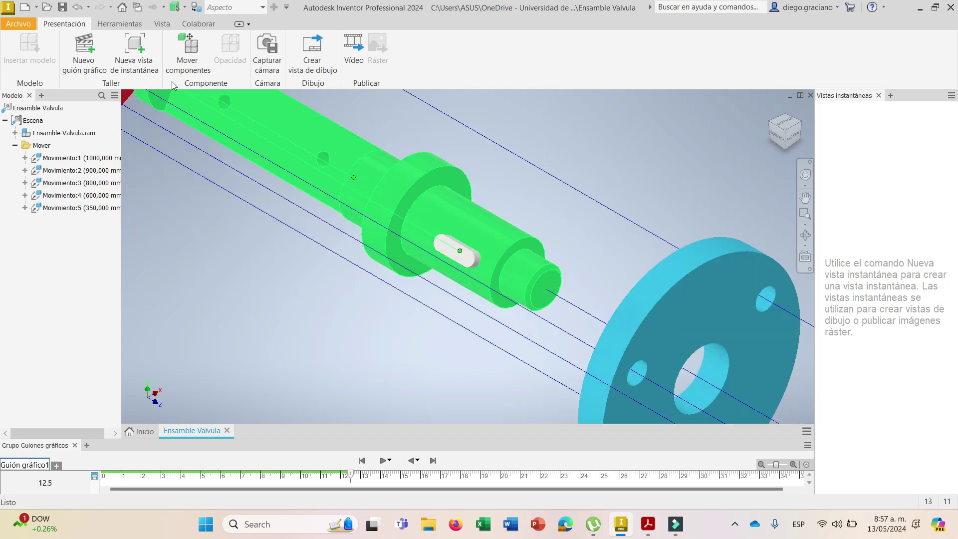
pyautogui.click(183, 55)
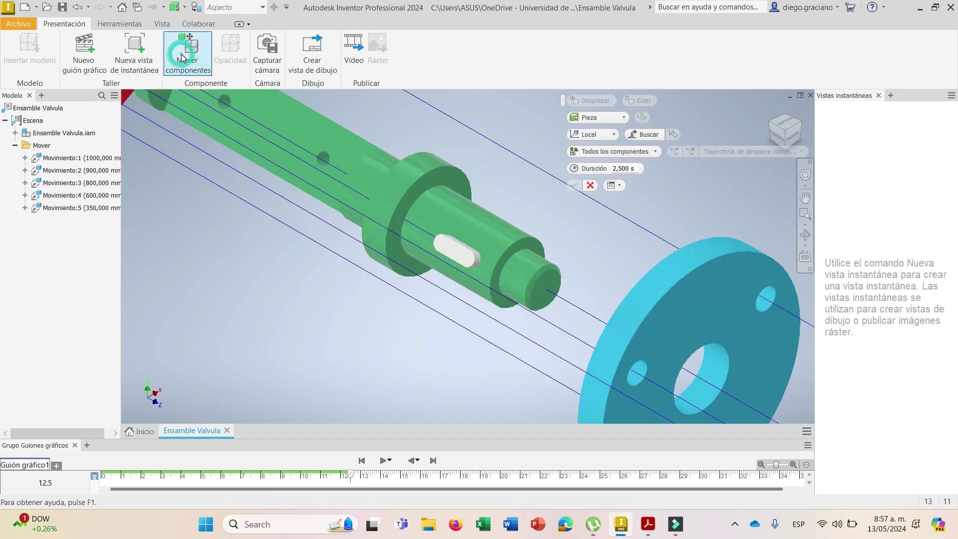
pyautogui.click(456, 253)
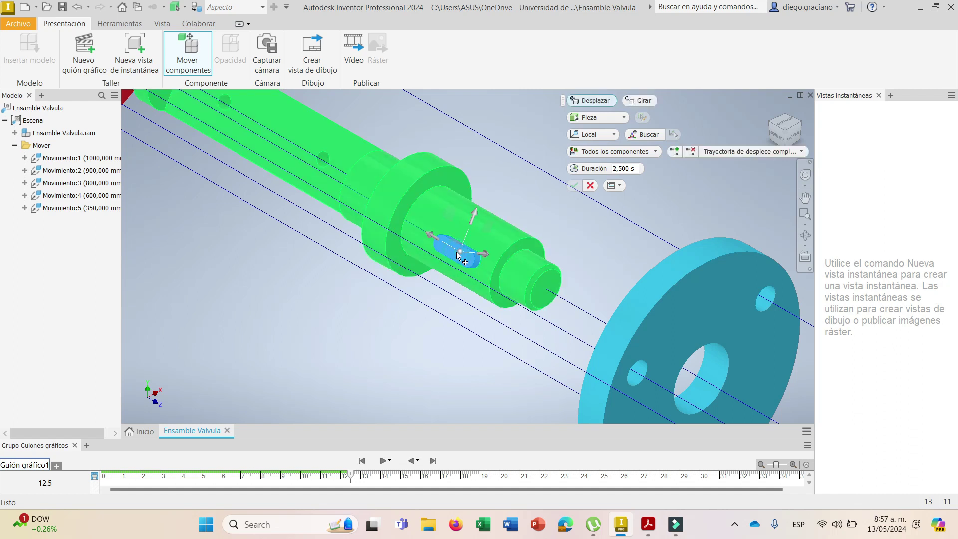
pyautogui.click(487, 253)
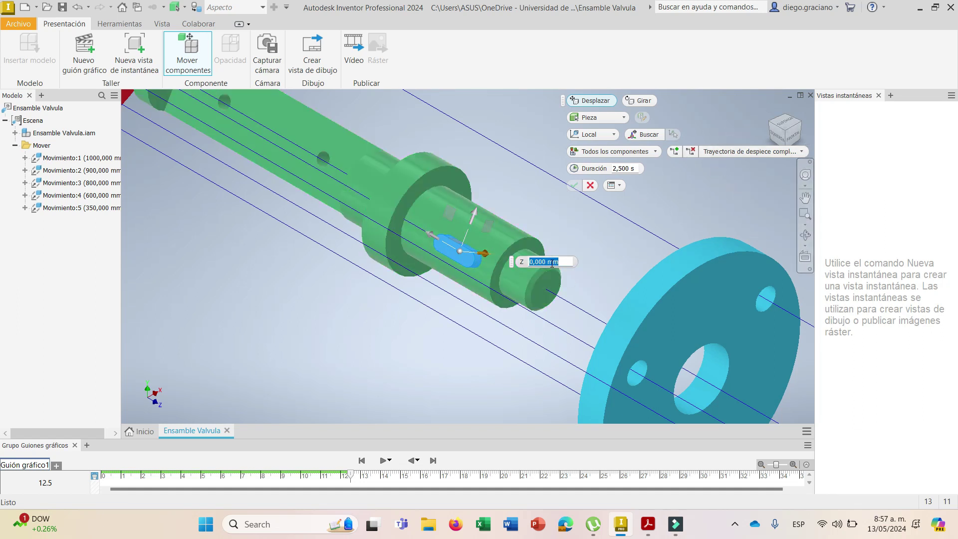
pyautogui.write('-200')
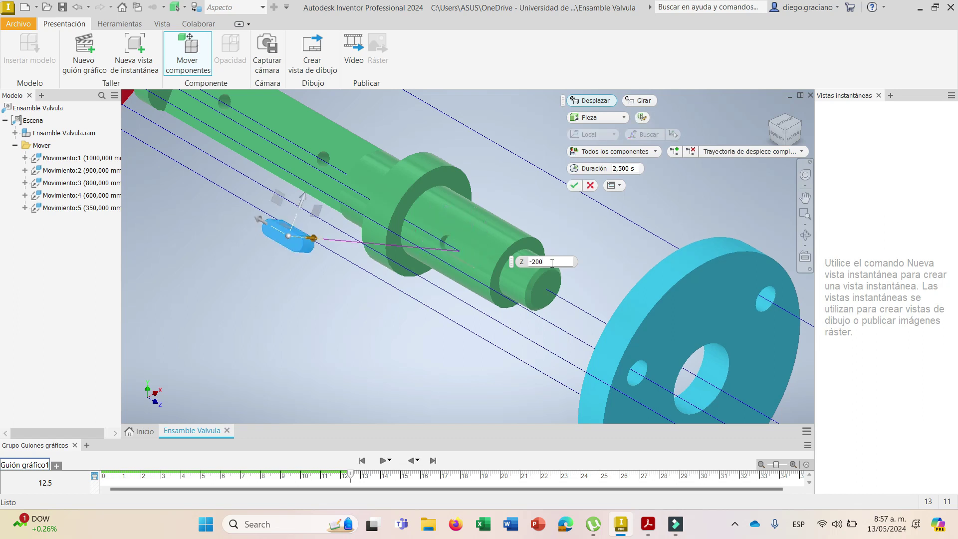
pyautogui.press('Return')
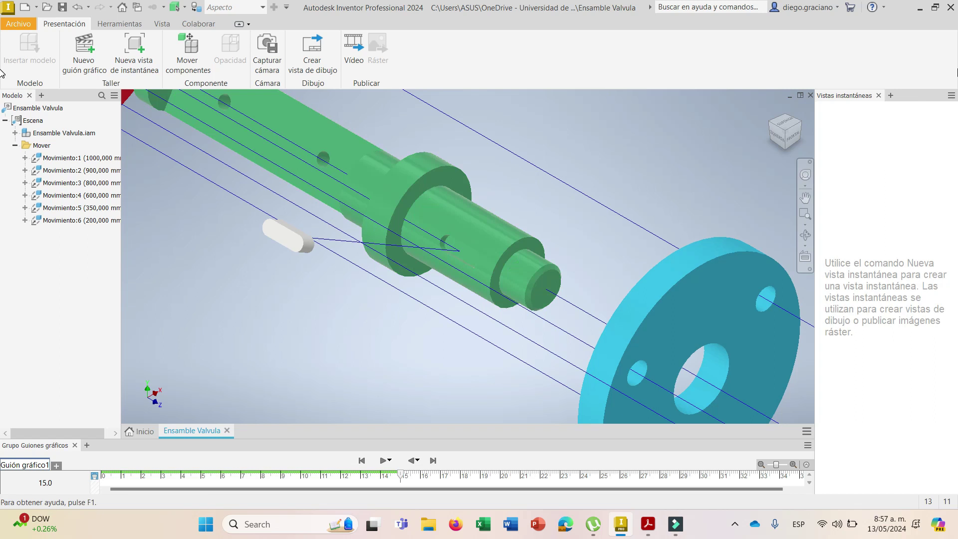
# - Check the explosion against the PDF drawing and examine the butterfly plate inside the red valve body from above
pyautogui.click(771, 110)
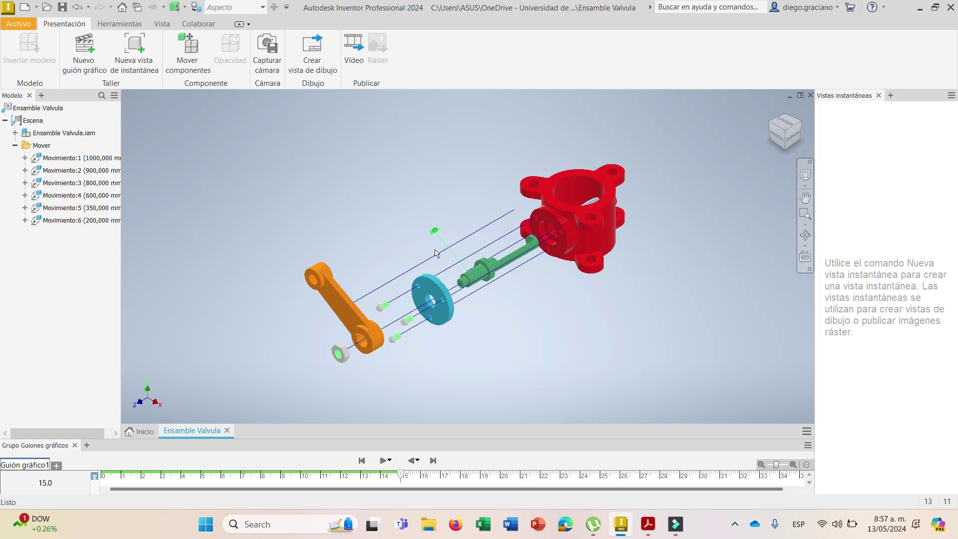
pyautogui.click(644, 525)
pyautogui.click(644, 525)
pyautogui.click(805, 234)
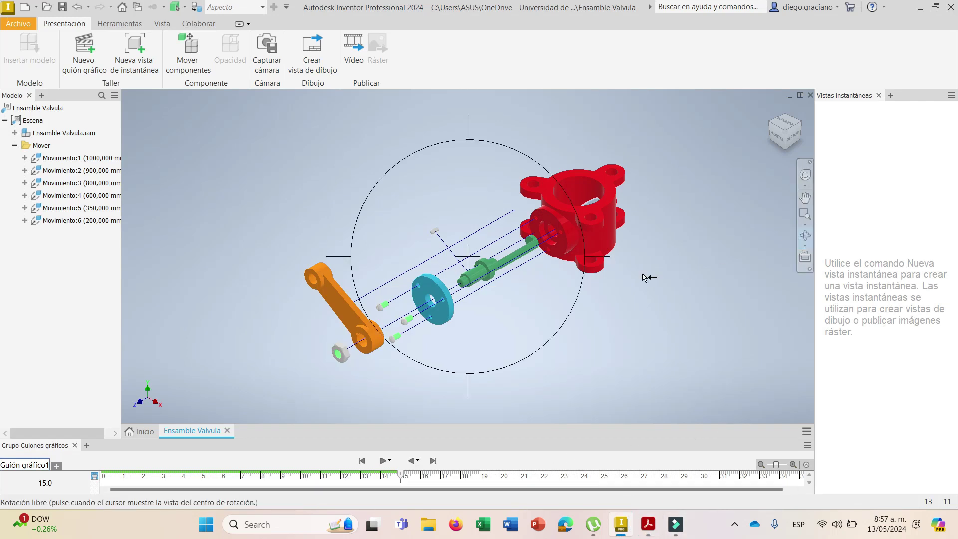
pyautogui.moveTo(514, 293); pyautogui.dragTo(520, 272)
pyautogui.moveTo(383, 154); pyautogui.dragTo(362, 251)
pyautogui.scroll(-2, 409, 201)
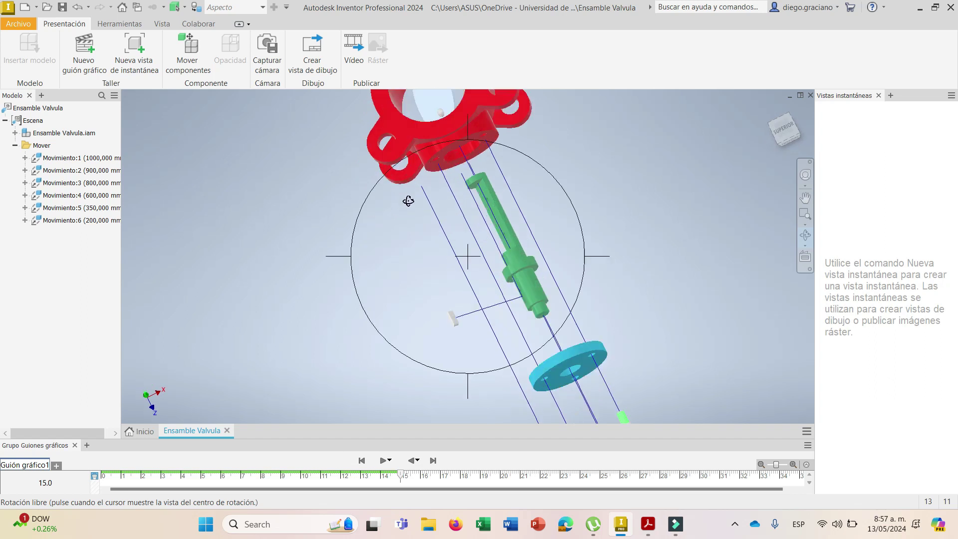
pyautogui.scroll(3, 510, 240)
pyautogui.scroll(-2, 511, 240)
pyautogui.scroll(2, 511, 239)
pyautogui.moveTo(511, 240); pyautogui.dragTo(546, 200)
pyautogui.scroll(-3, 488, 225)
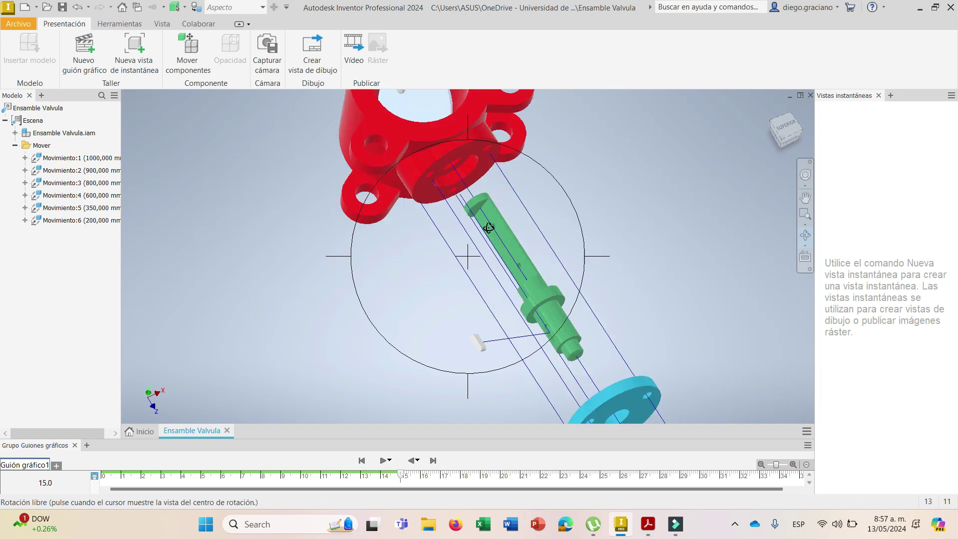
pyautogui.scroll(2, 528, 301)
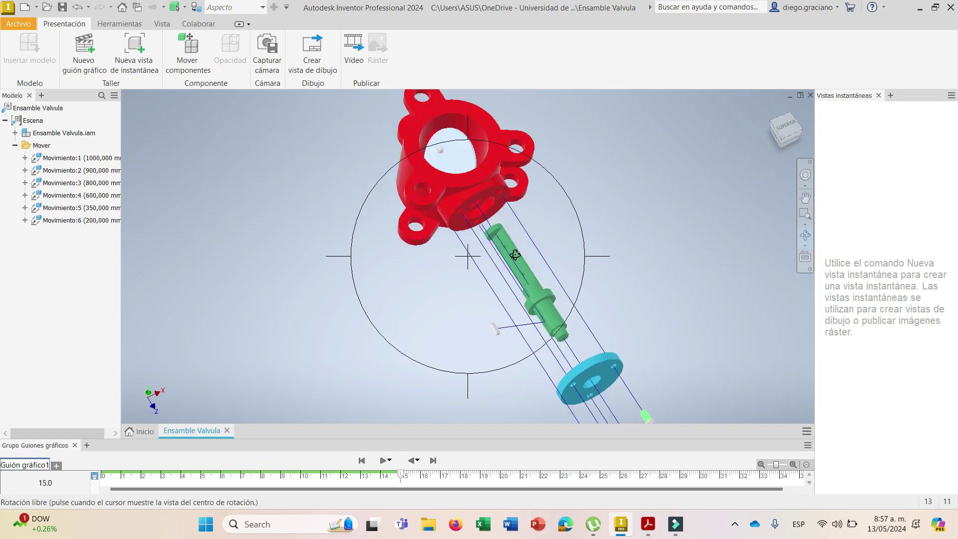
pyautogui.scroll(-3, 461, 170)
pyautogui.scroll(3, 461, 170)
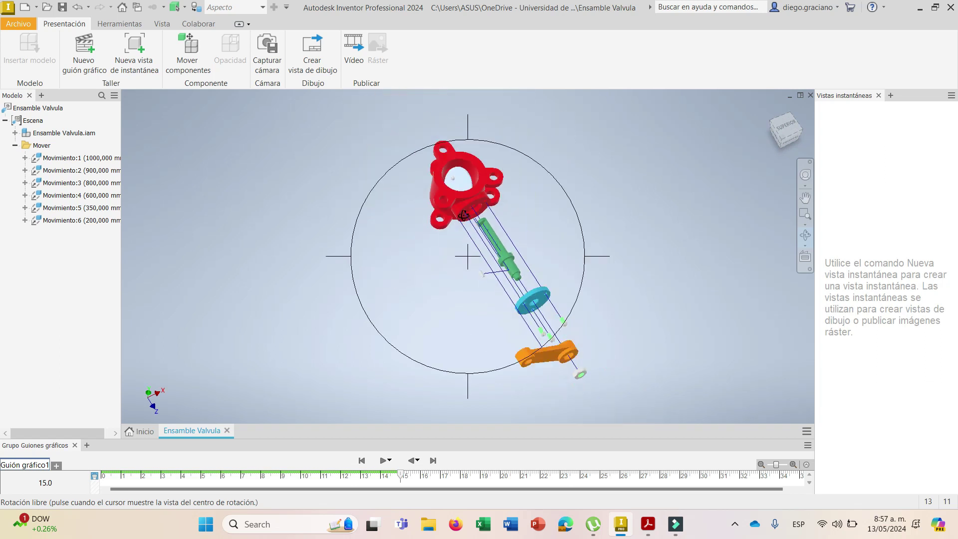
pyautogui.scroll(-1, 455, 179)
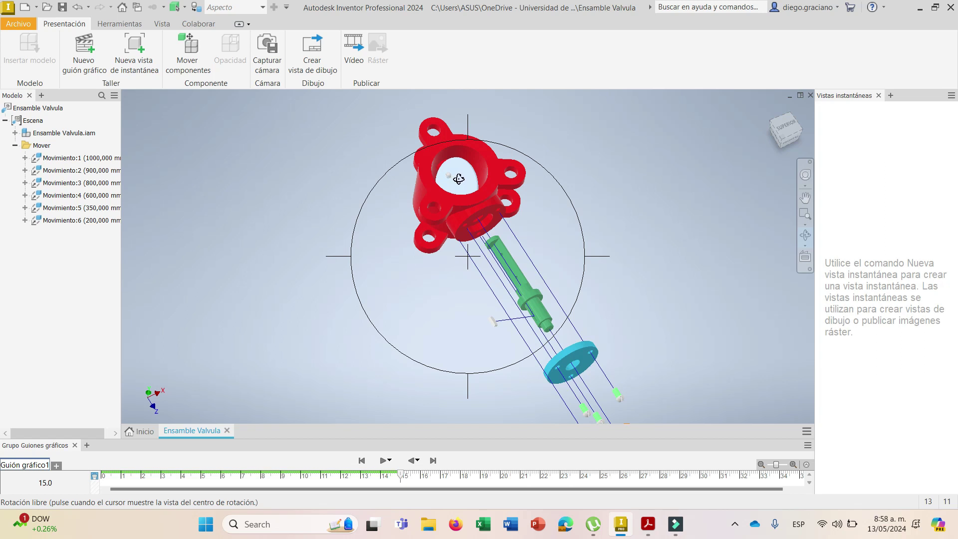
pyautogui.rightClick(459, 180)
pyautogui.click(505, 181)
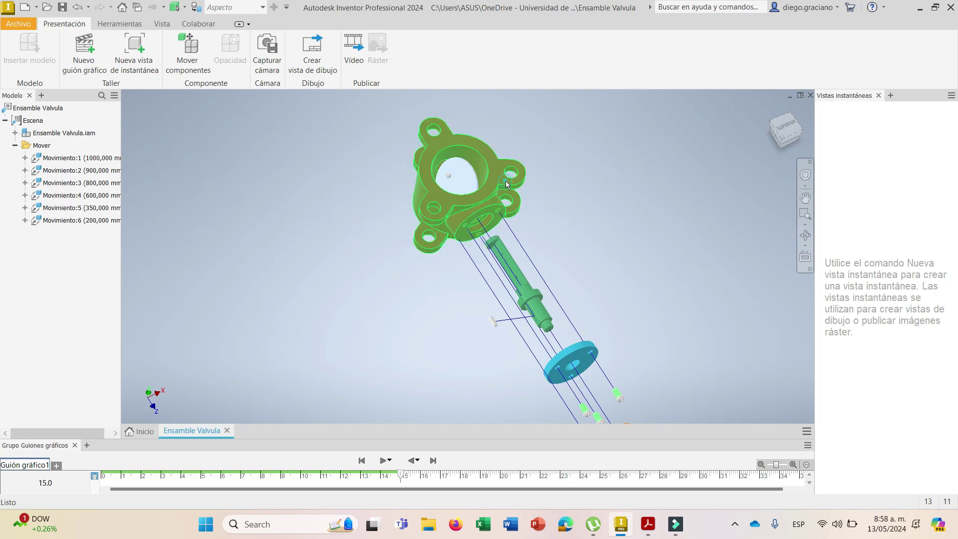
# - Start a component move for the butterfly plate inside the valve body and set its axis orientation to Universal
pyautogui.click(188, 54)
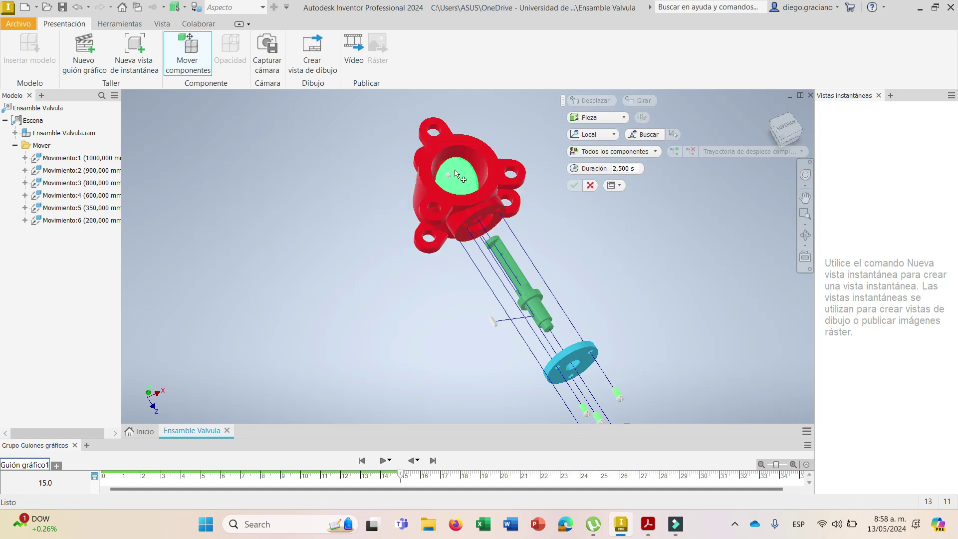
pyautogui.click(457, 170)
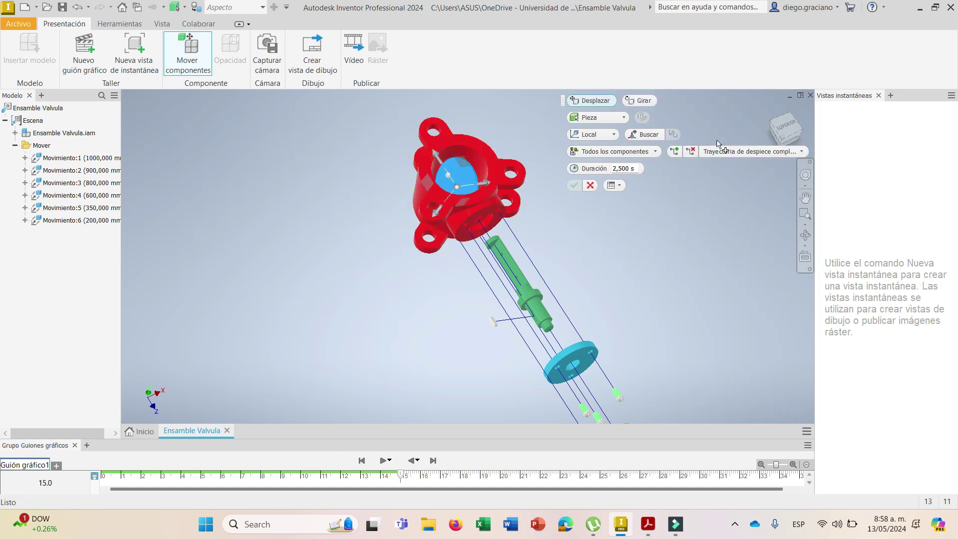
pyautogui.click(769, 110)
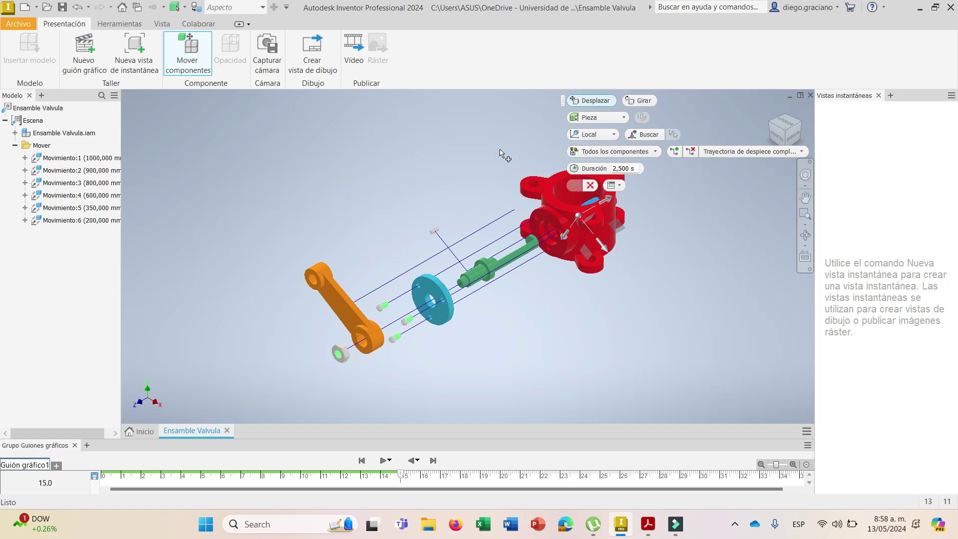
pyautogui.scroll(2, 505, 154)
pyautogui.scroll(-3, 529, 156)
pyautogui.scroll(-3, 529, 156)
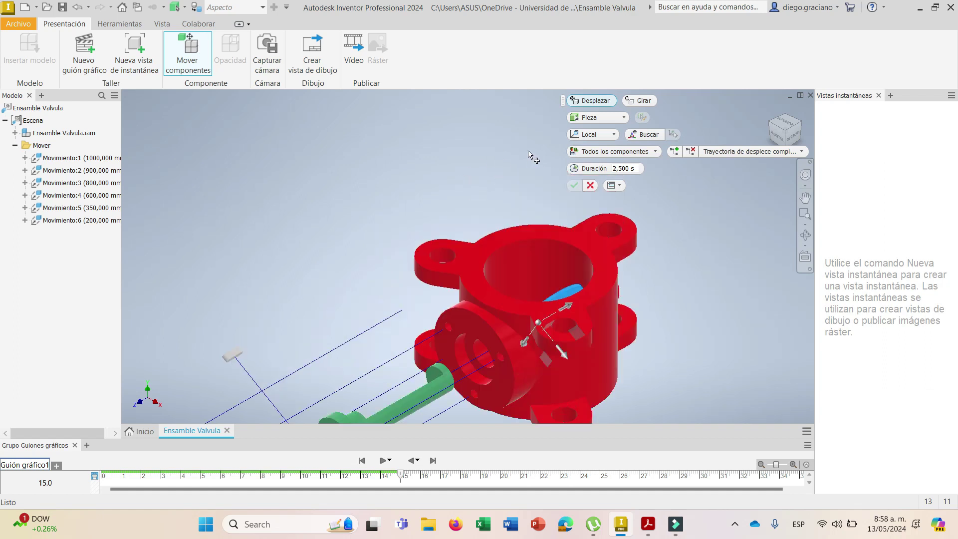
pyautogui.scroll(2, 529, 156)
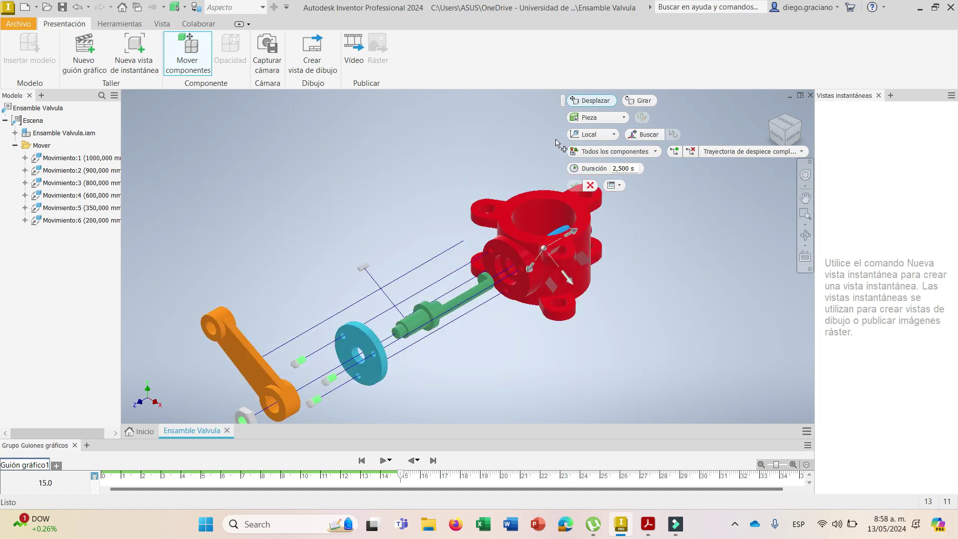
pyautogui.click(615, 137)
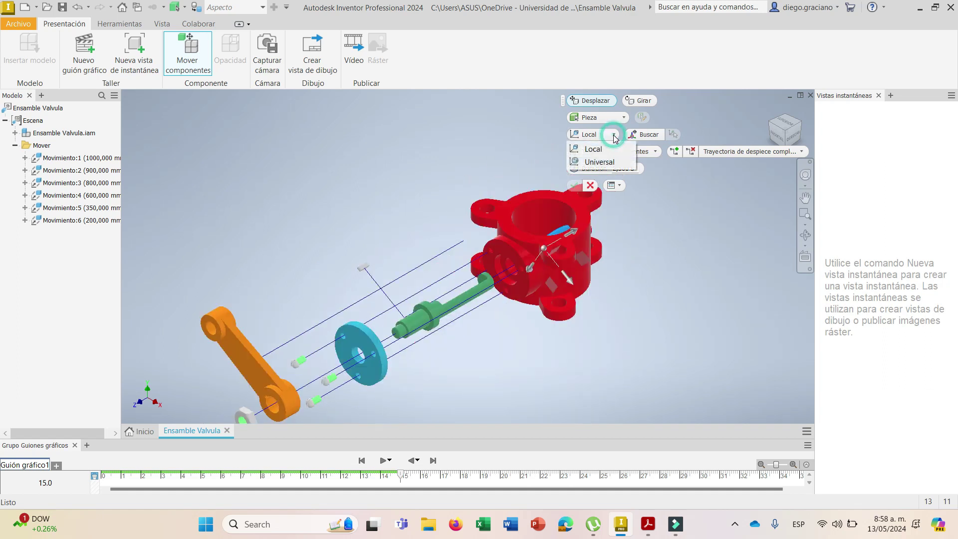
pyautogui.click(602, 162)
# - Move the butterfly plate 400 mm upward along the Y axis, out of the valve body
pyautogui.click(548, 223)
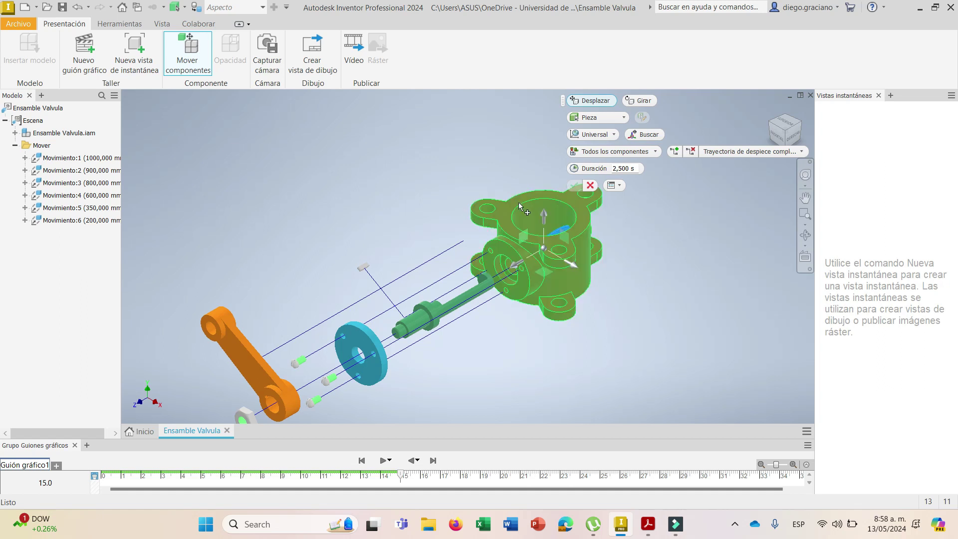
pyautogui.click(544, 216)
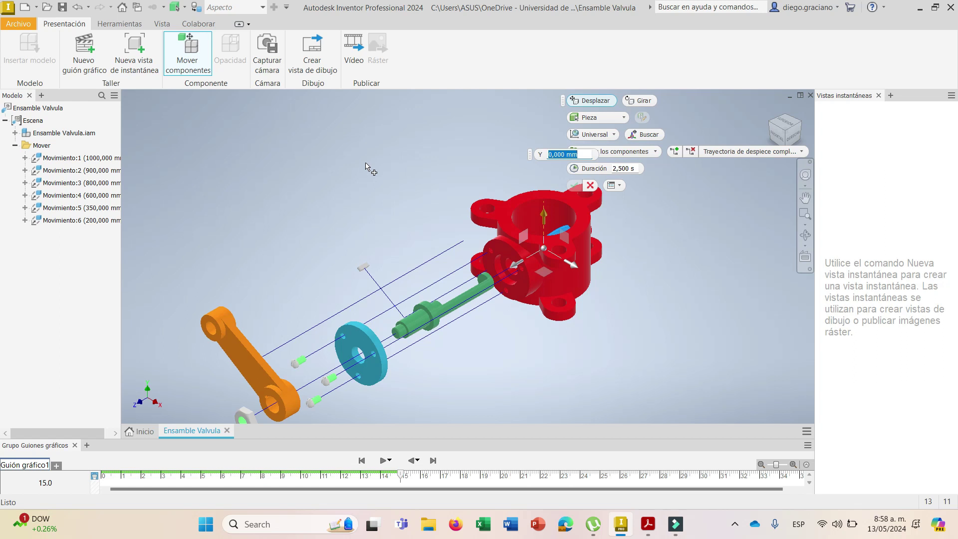
pyautogui.write('200')
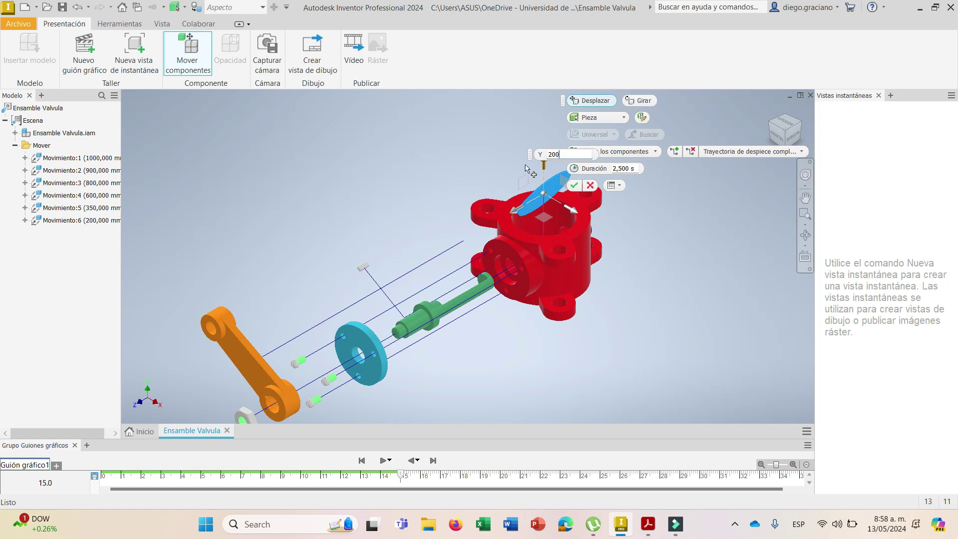
pyautogui.doubleClick(552, 154)
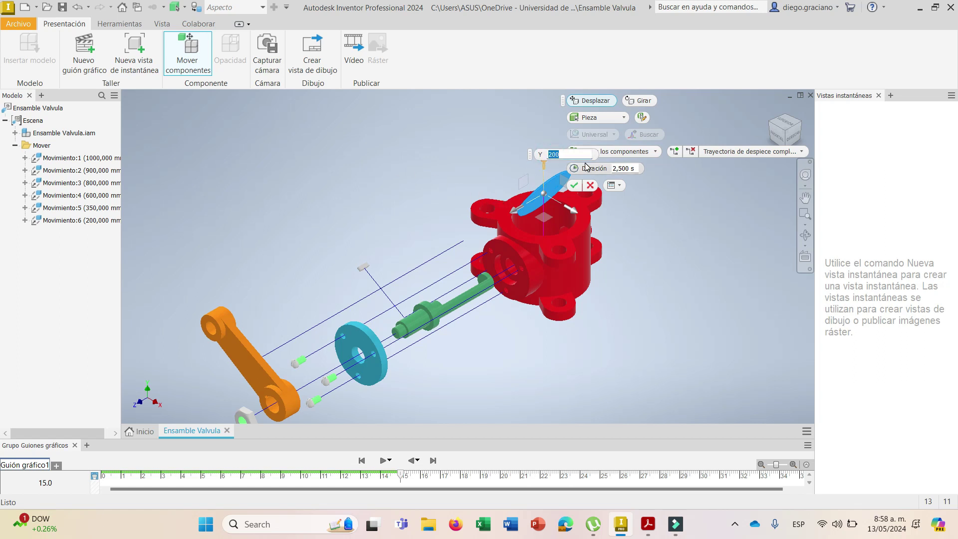
pyautogui.write('40')
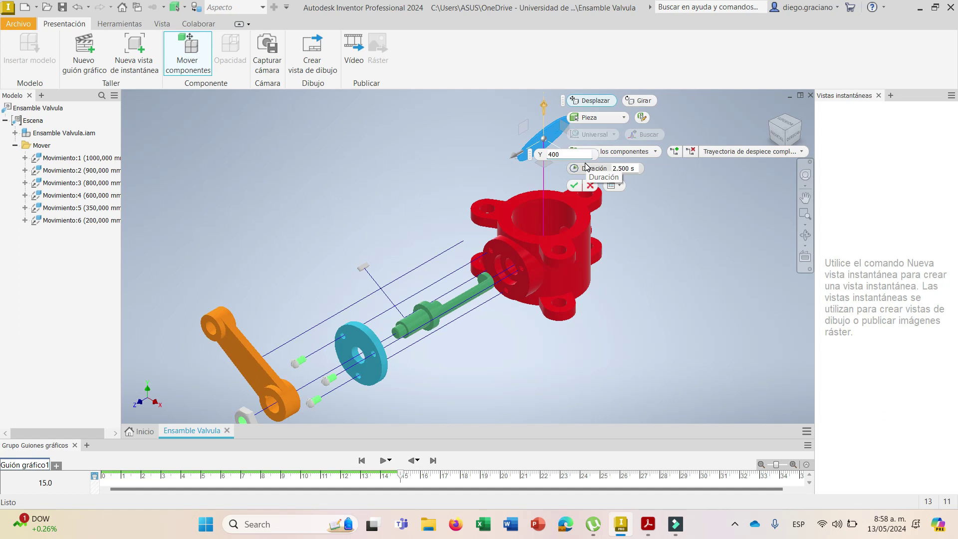
pyautogui.press('Return')
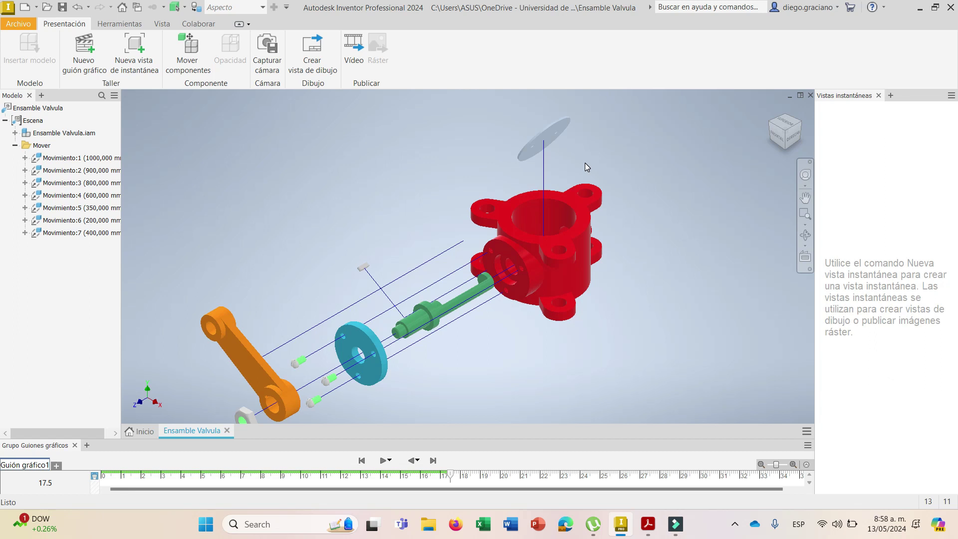
# - Move both butterfly plate screws from inside the valve body 400 mm upward along the Y axis
pyautogui.scroll(-3, 585, 163)
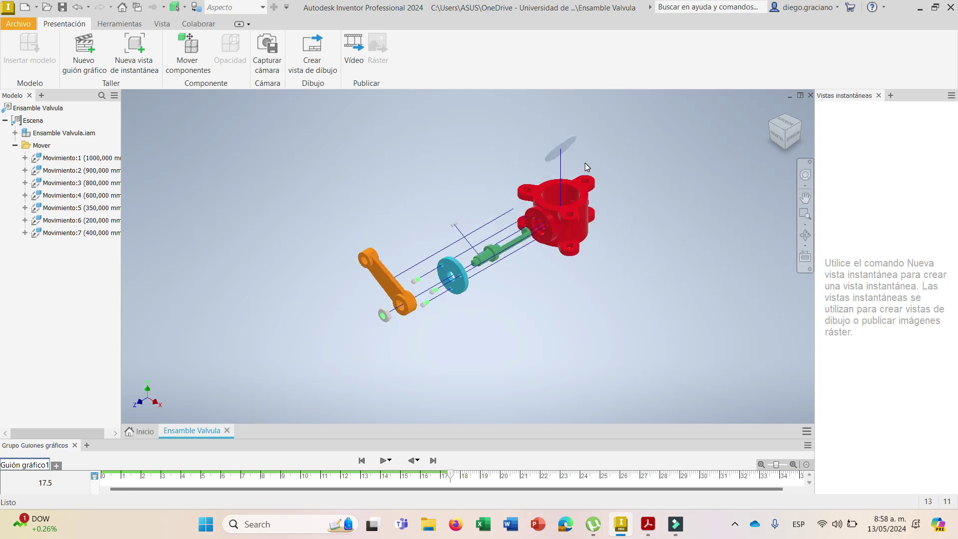
pyautogui.click(770, 128)
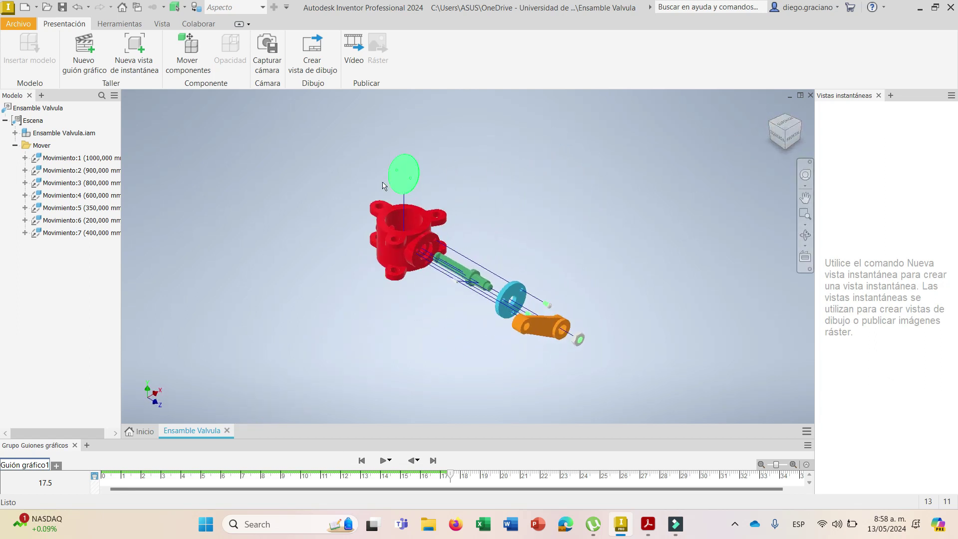
pyautogui.scroll(4, 382, 205)
pyautogui.scroll(1, 382, 205)
pyautogui.scroll(-5, 391, 240)
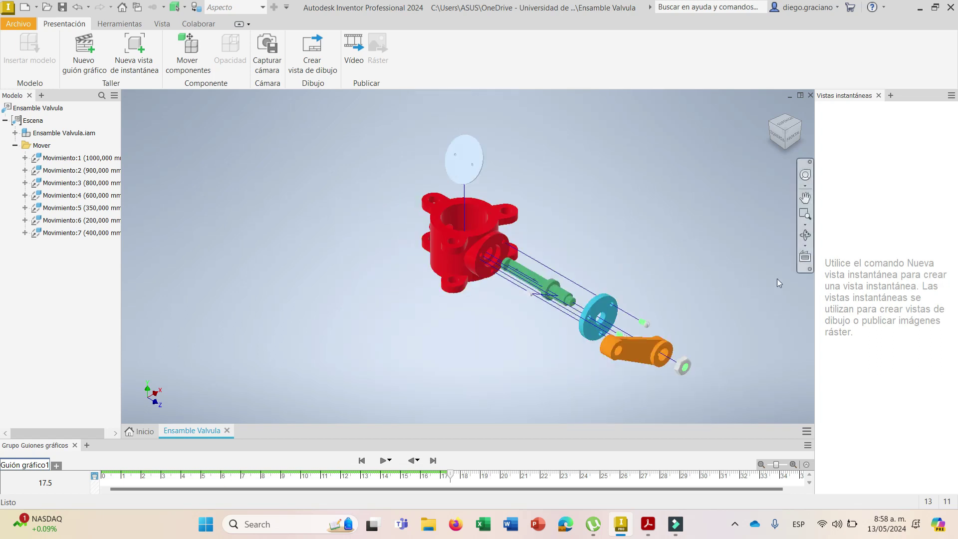
pyautogui.click(804, 244)
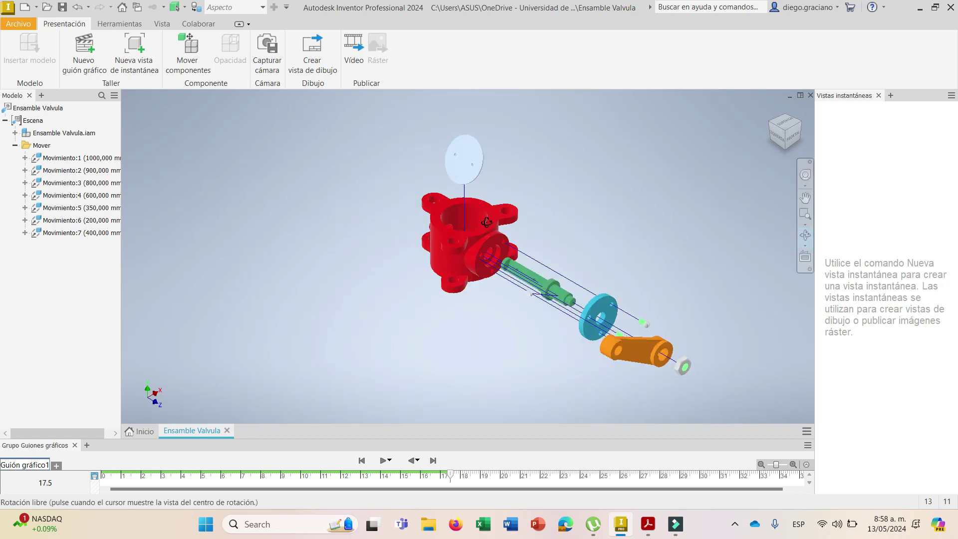
pyautogui.moveTo(514, 217); pyautogui.dragTo(467, 261)
pyautogui.scroll(6, 480, 212)
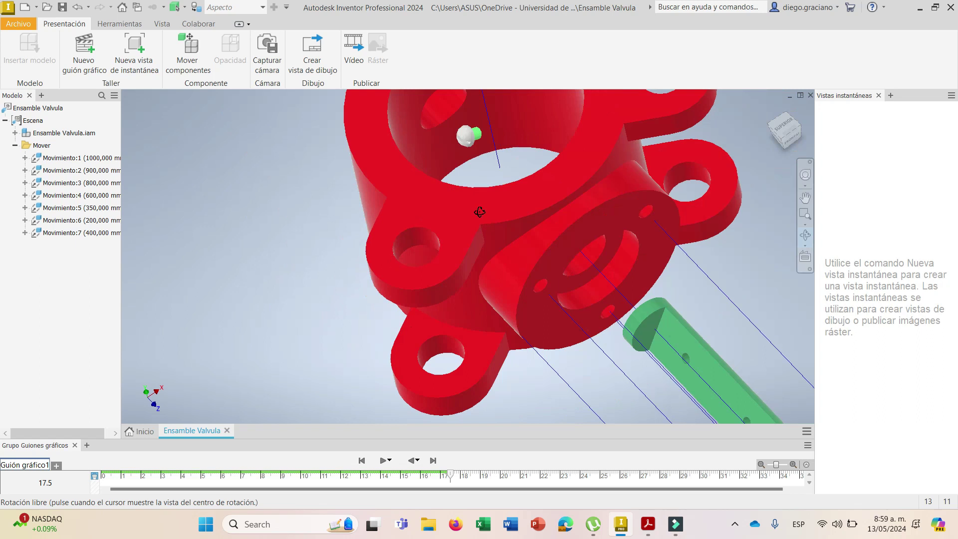
pyautogui.moveTo(480, 212); pyautogui.dragTo(461, 316)
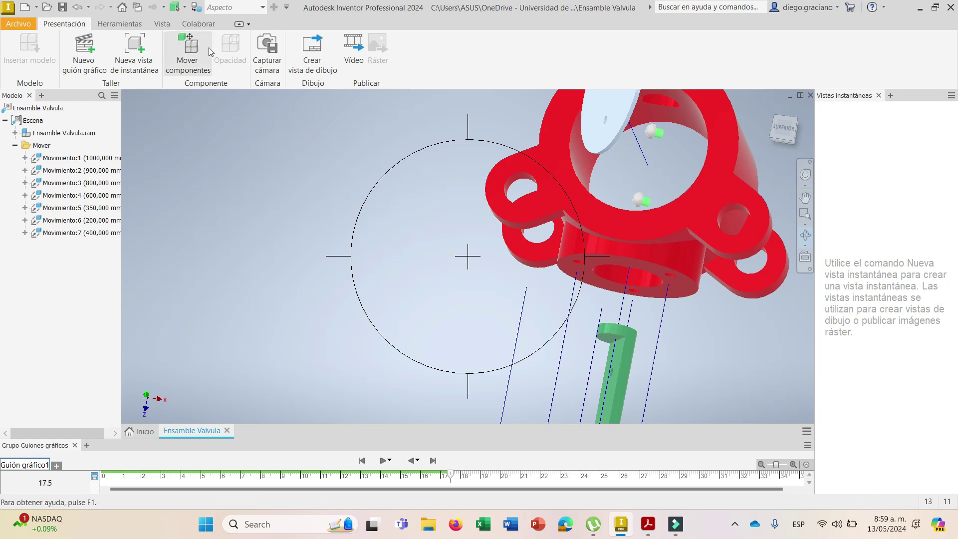
pyautogui.click(190, 52)
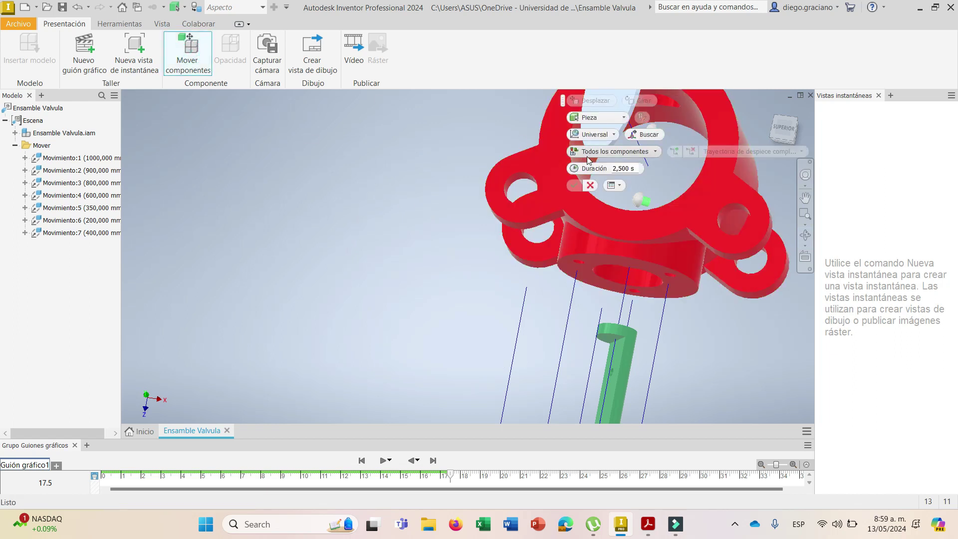
pyautogui.click(655, 131)
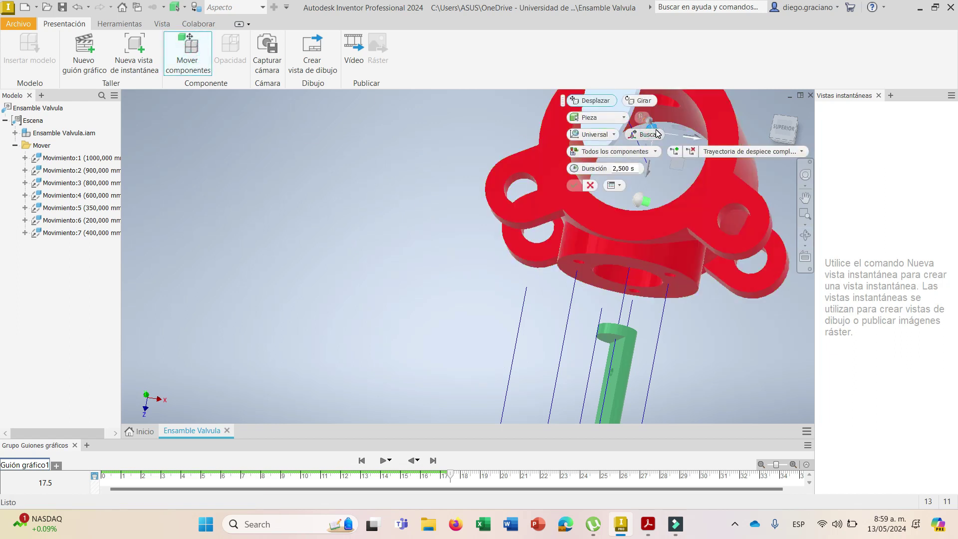
pyautogui.click(772, 111)
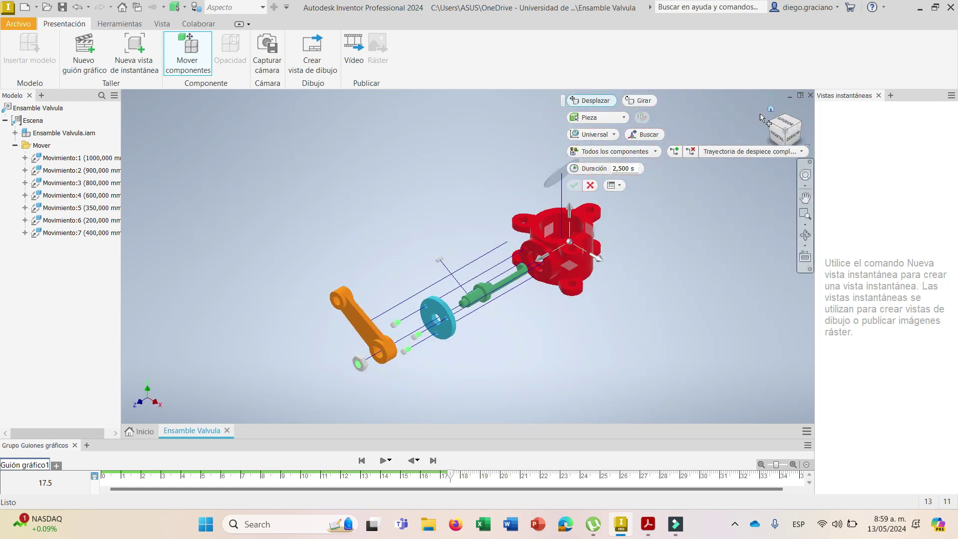
pyautogui.click(571, 214)
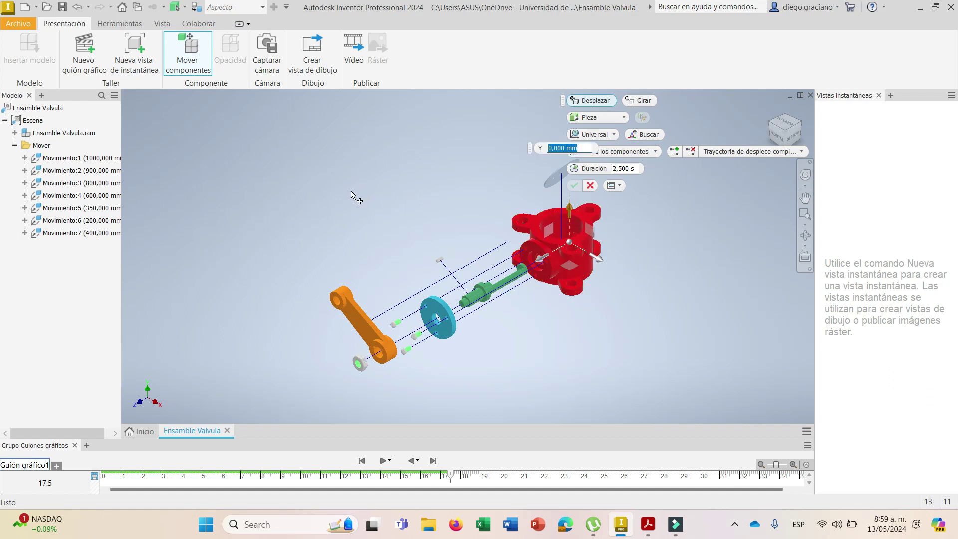
pyautogui.write('400')
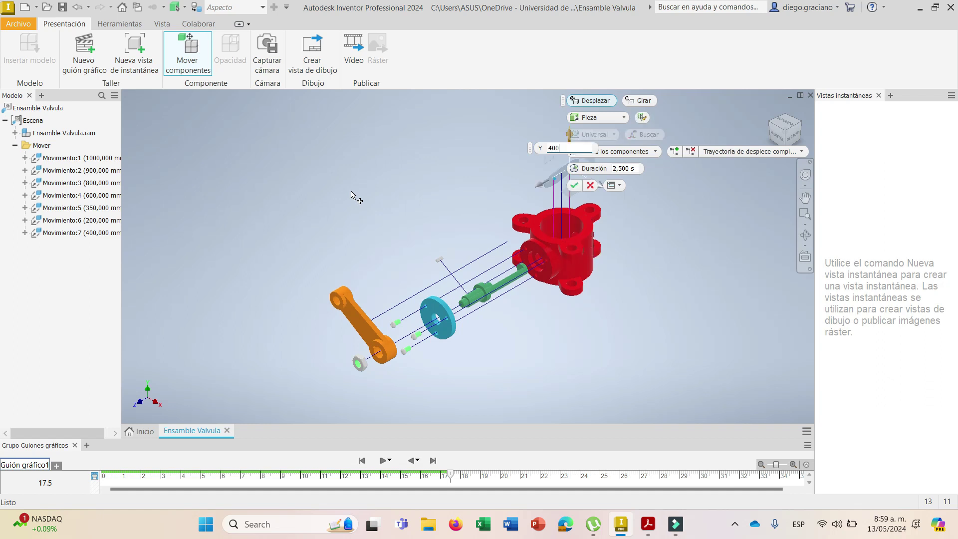
pyautogui.press('Return')
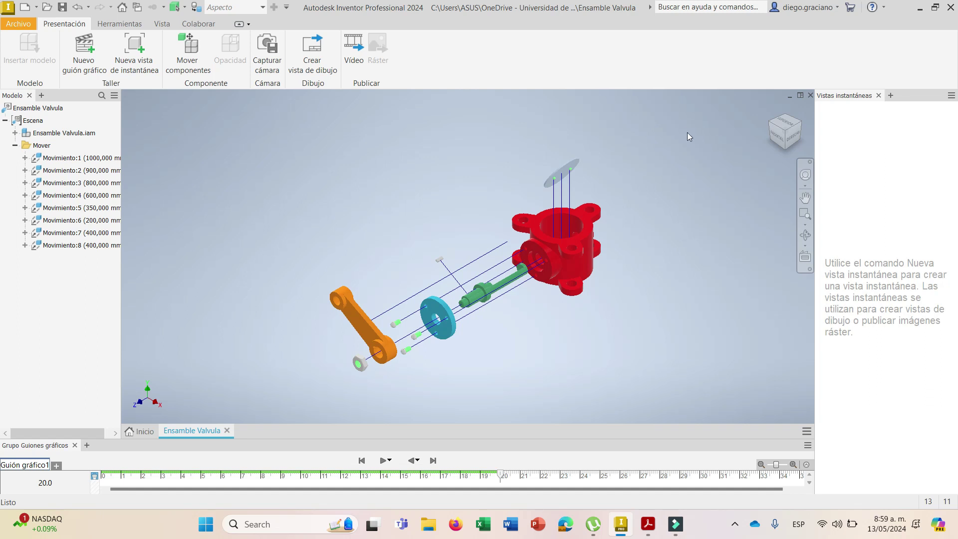
# - Move both plate screws out of the butterfly plate by 200 mm along their local Z axis
pyautogui.click(769, 124)
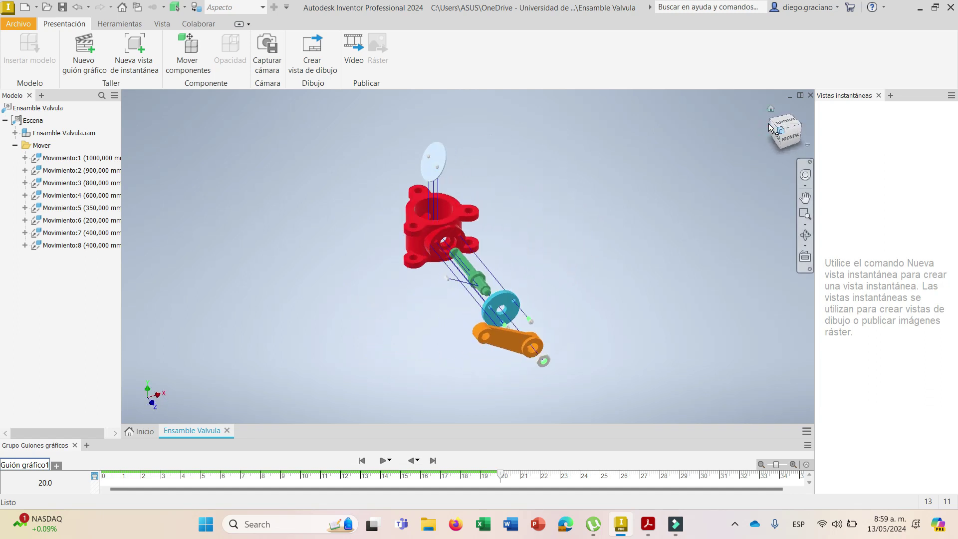
pyautogui.click(769, 125)
pyautogui.scroll(-7, 384, 152)
pyautogui.scroll(5, 418, 152)
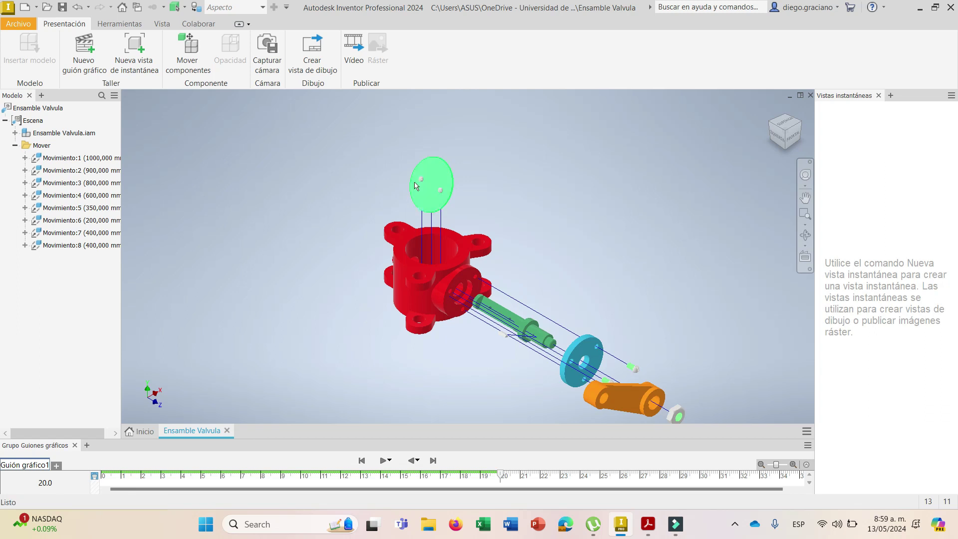
pyautogui.scroll(-3, 406, 169)
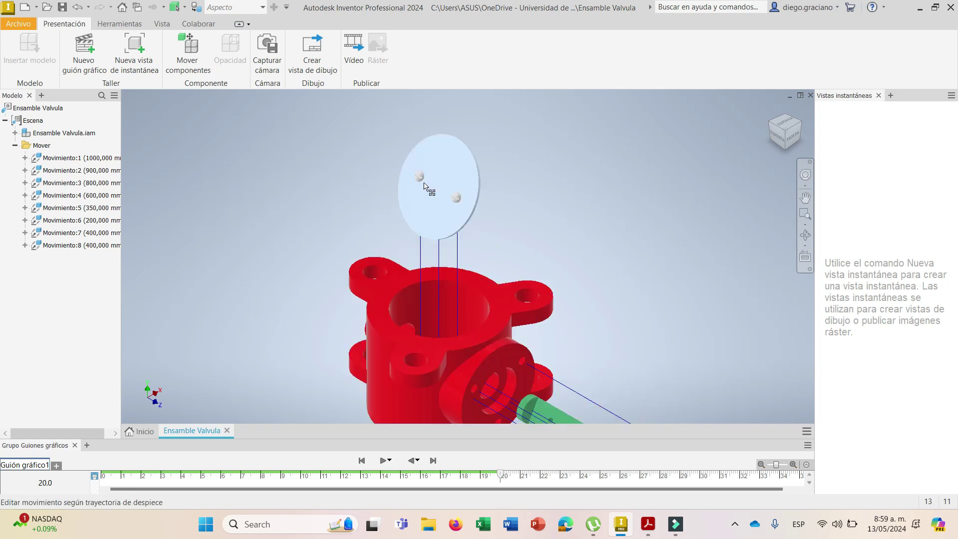
pyautogui.click(201, 50)
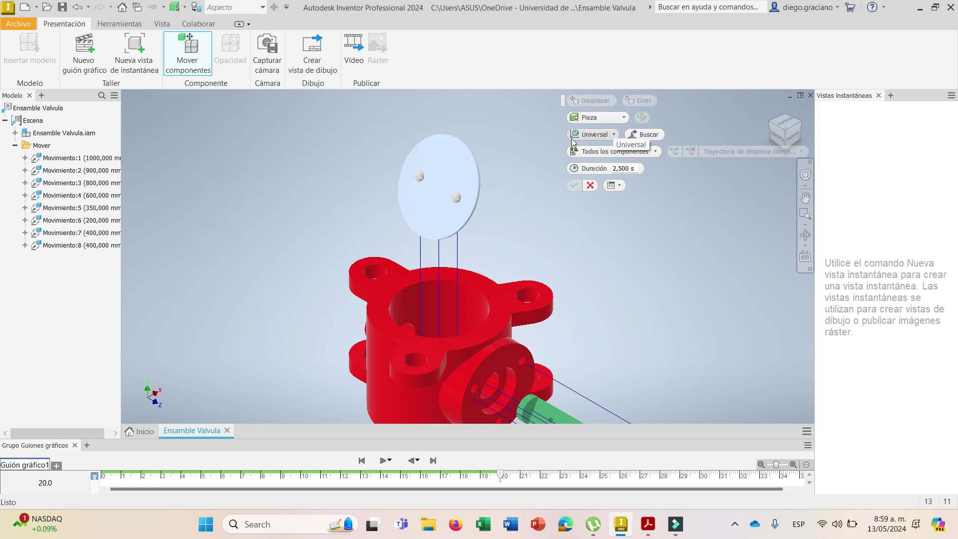
pyautogui.click(609, 136)
pyautogui.click(606, 148)
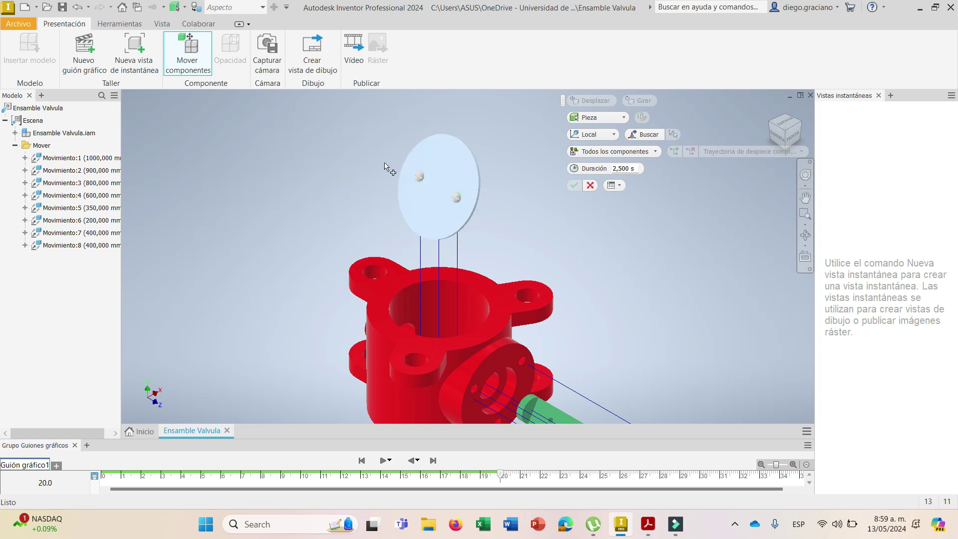
pyautogui.click(422, 181)
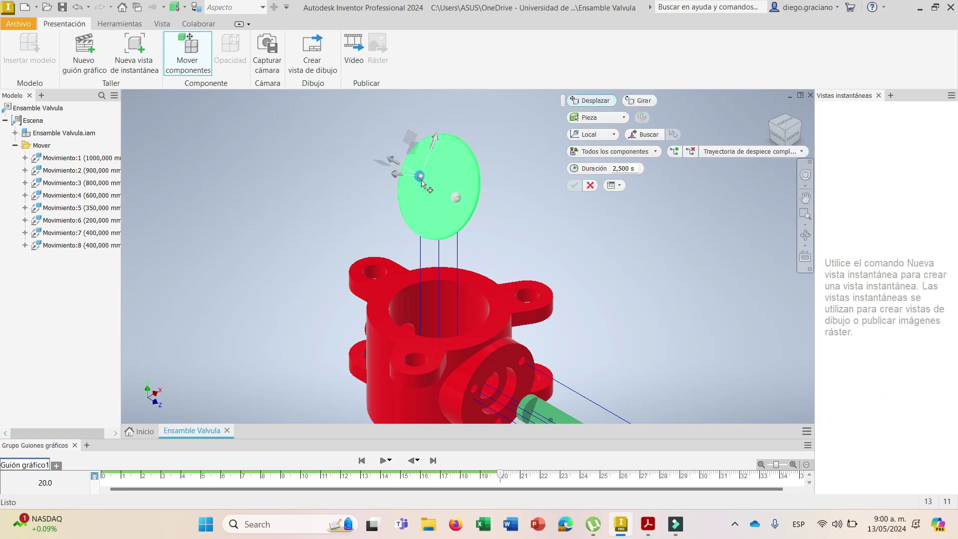
pyautogui.click(458, 199)
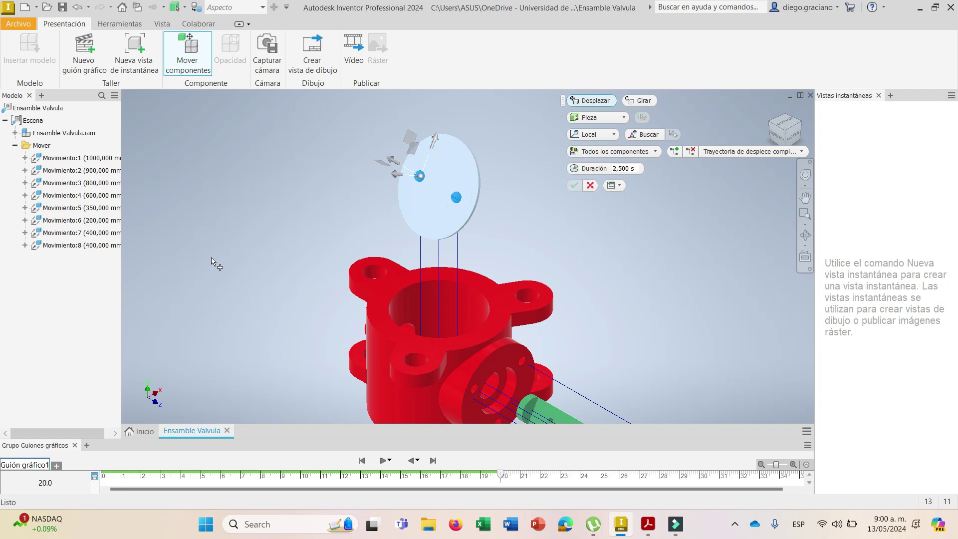
pyautogui.click(398, 174)
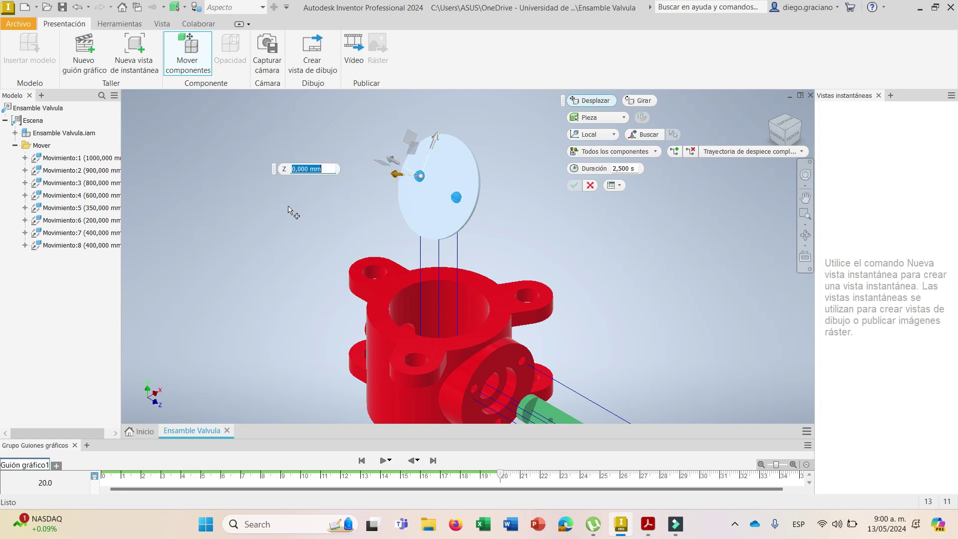
pyautogui.write('200')
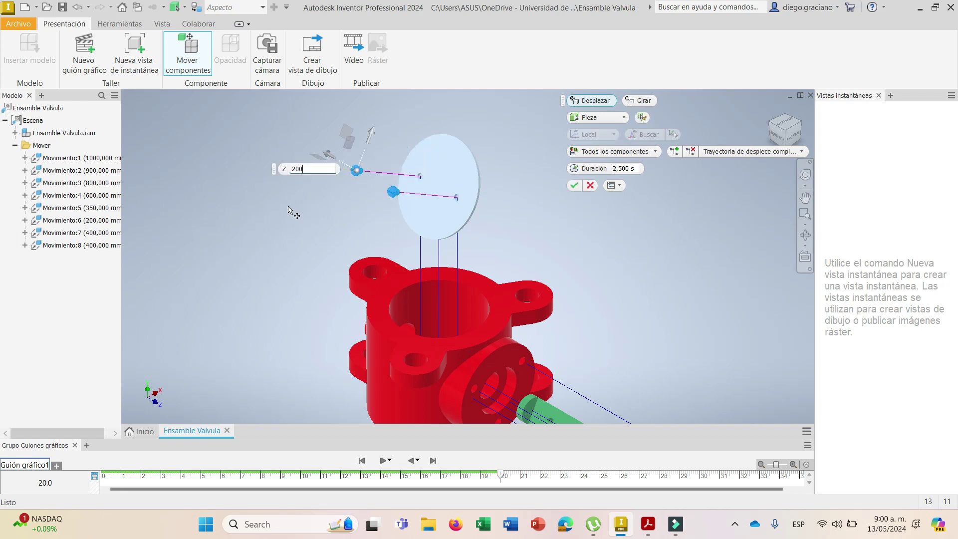
pyautogui.press('Return')
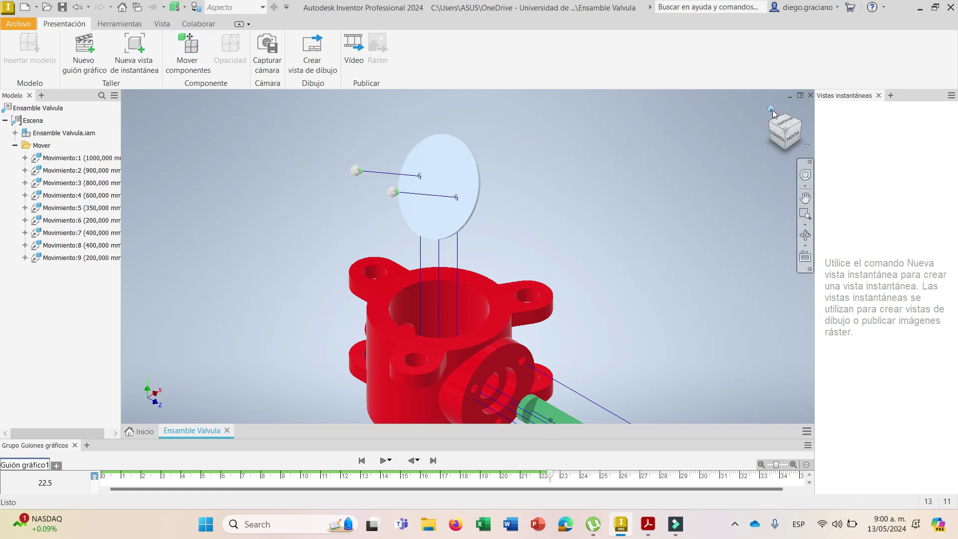
# - Compare the exploded assembly in its home view with the Ensamble Valvula PDF drawing in the PDF reader, and return to Inventor
pyautogui.click(772, 109)
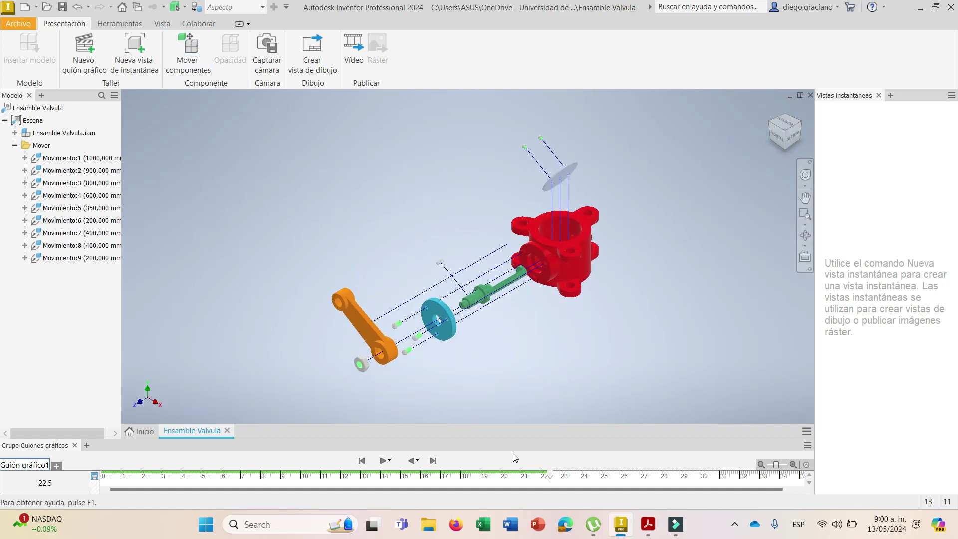
pyautogui.click(647, 524)
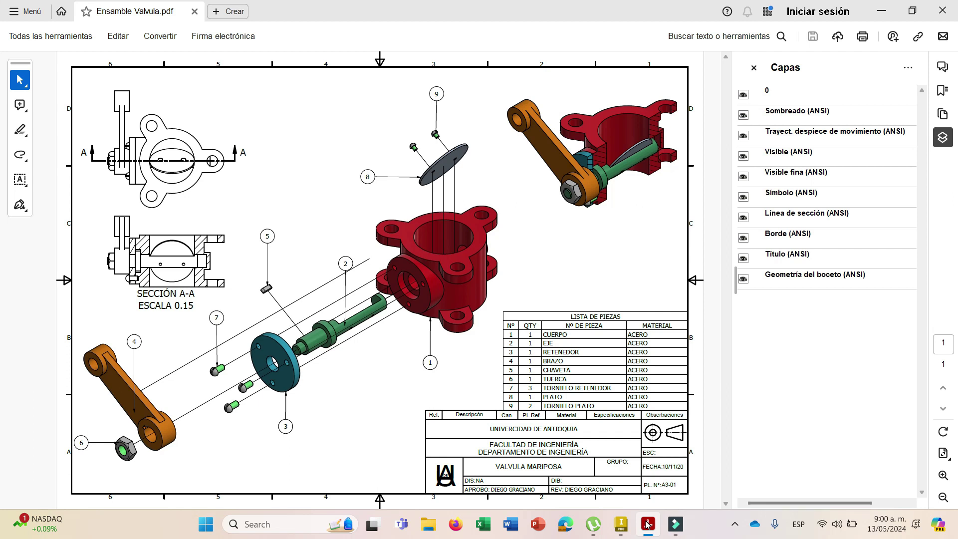
pyautogui.click(647, 523)
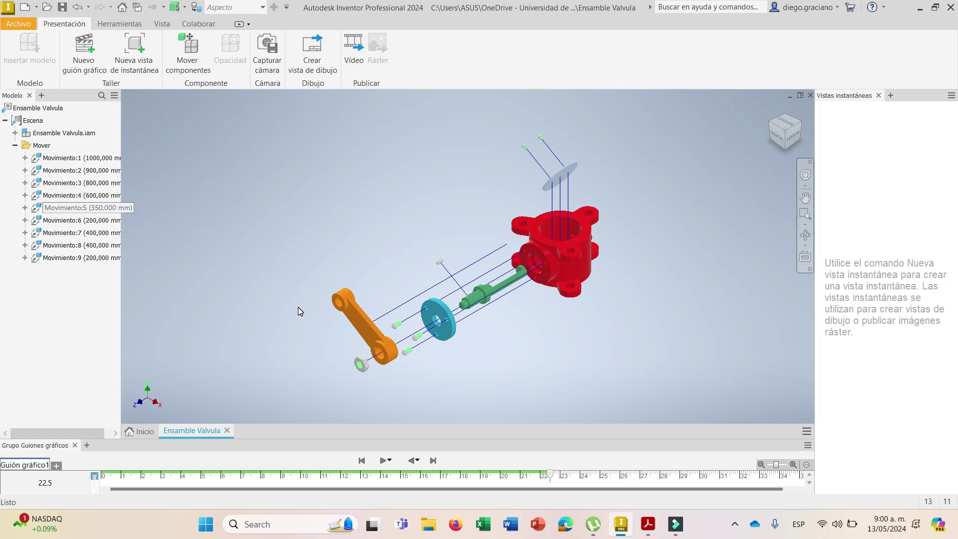
pyautogui.click(648, 524)
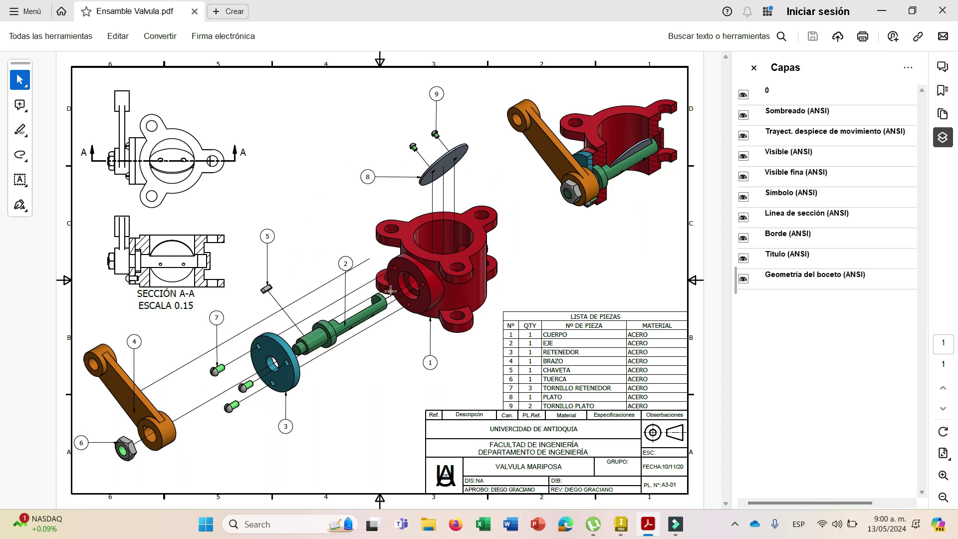
pyautogui.click(621, 533)
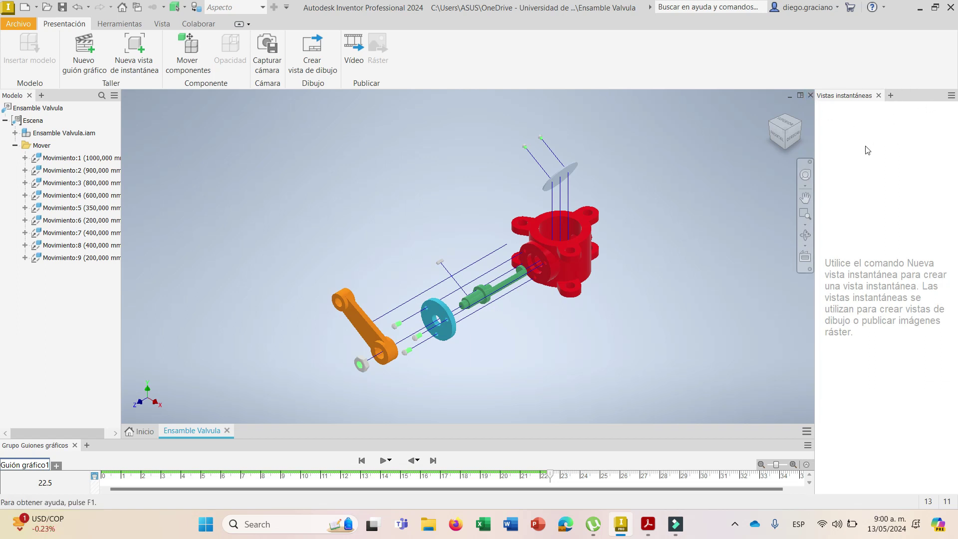
# - Create three snapshot views of the exploded assembly, from the isometric home, right (Derecha) and top (Superior) orientations
pyautogui.click(143, 55)
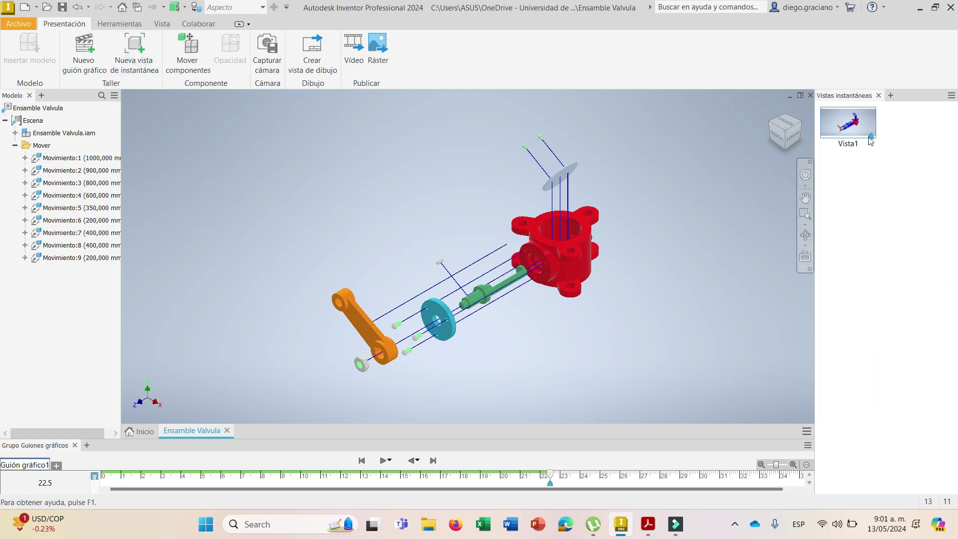
pyautogui.click(796, 136)
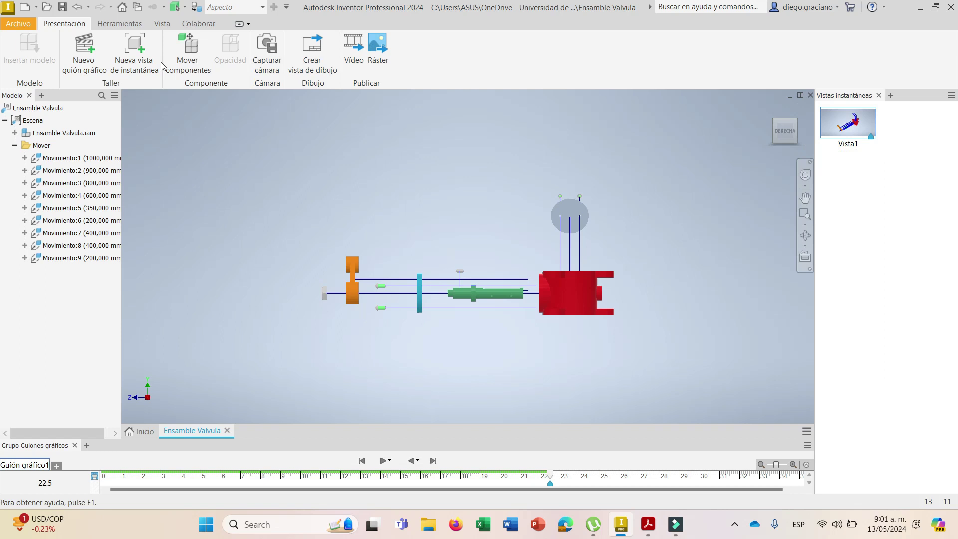
pyautogui.click(135, 70)
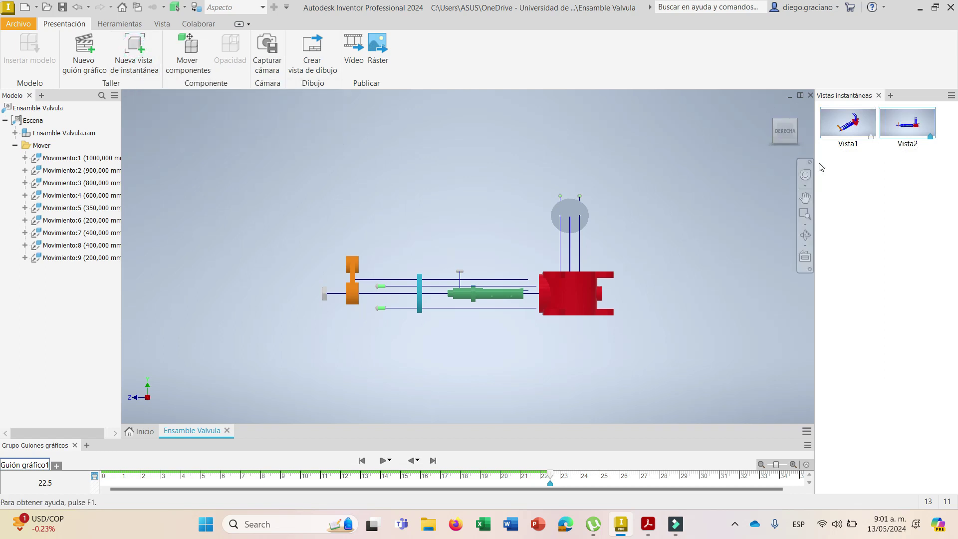
pyautogui.click(788, 118)
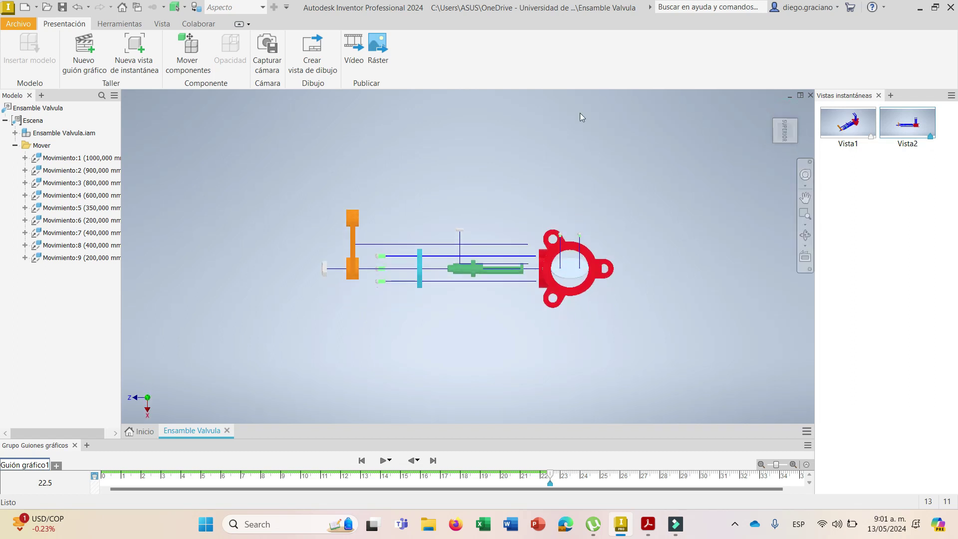
pyautogui.click(132, 67)
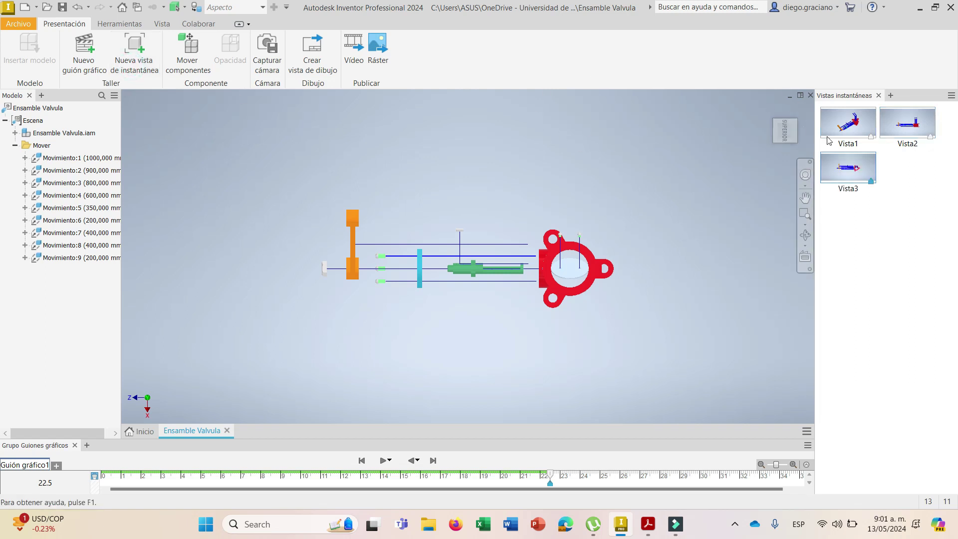
# - Rename the isometric snapshot as "iso exp", the right-side snapshot as "front exp" and the top-view snapshot as "top"
pyautogui.click(852, 143)
pyautogui.click(852, 143)
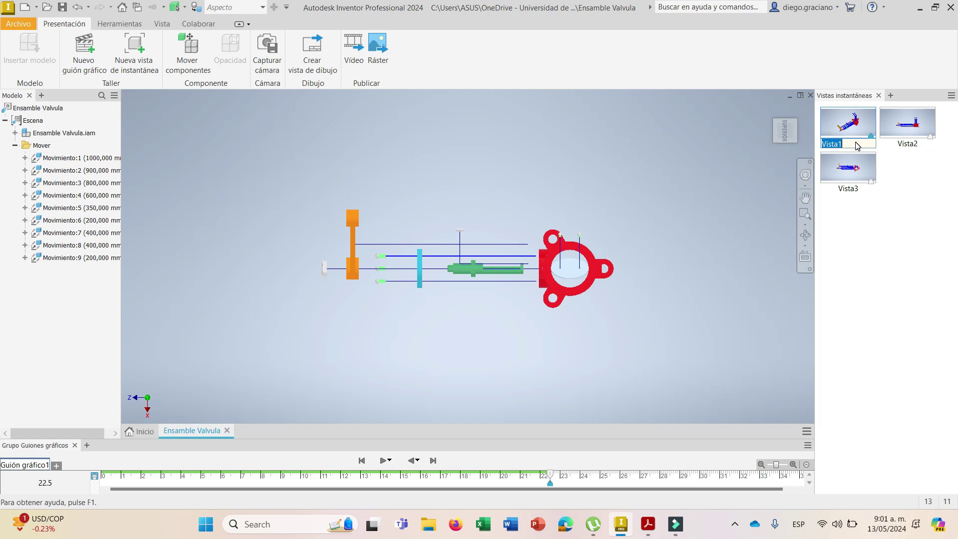
pyautogui.write('iso exp')
pyautogui.click(910, 145)
pyautogui.write('front ')
pyautogui.write('exp')
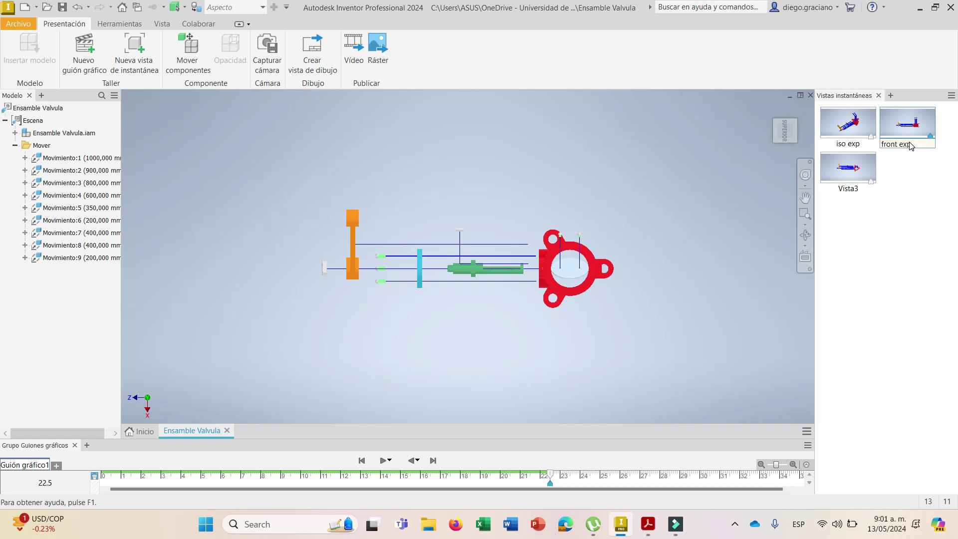
pyautogui.click(846, 190)
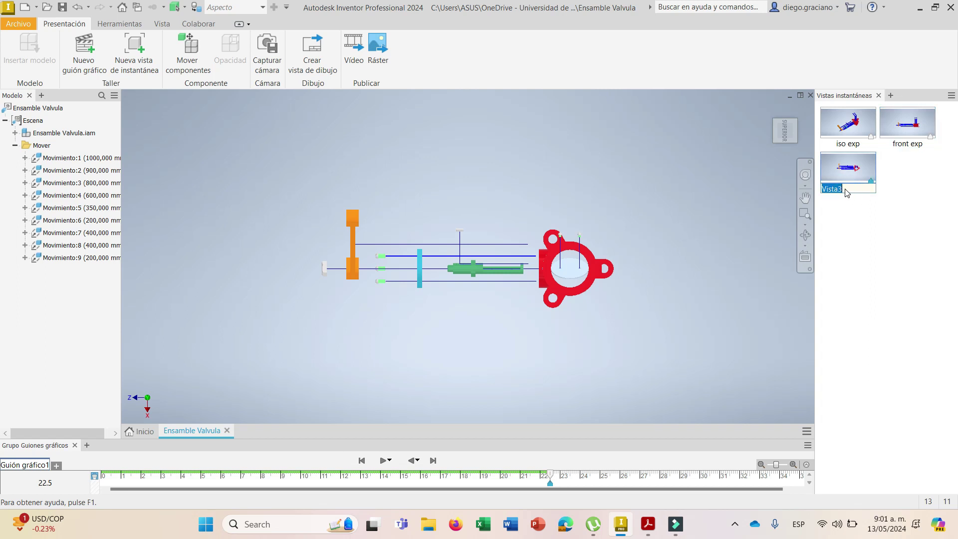
pyautogui.write('top')
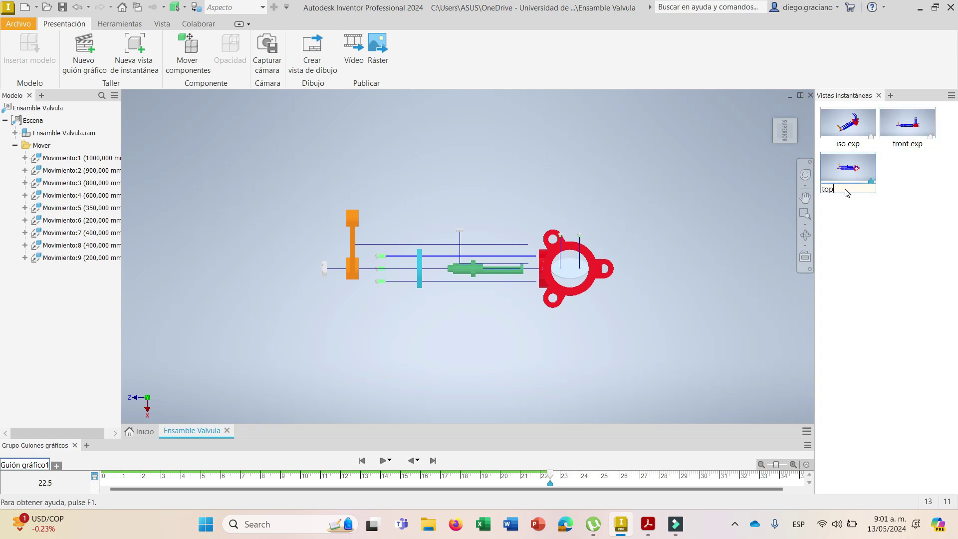